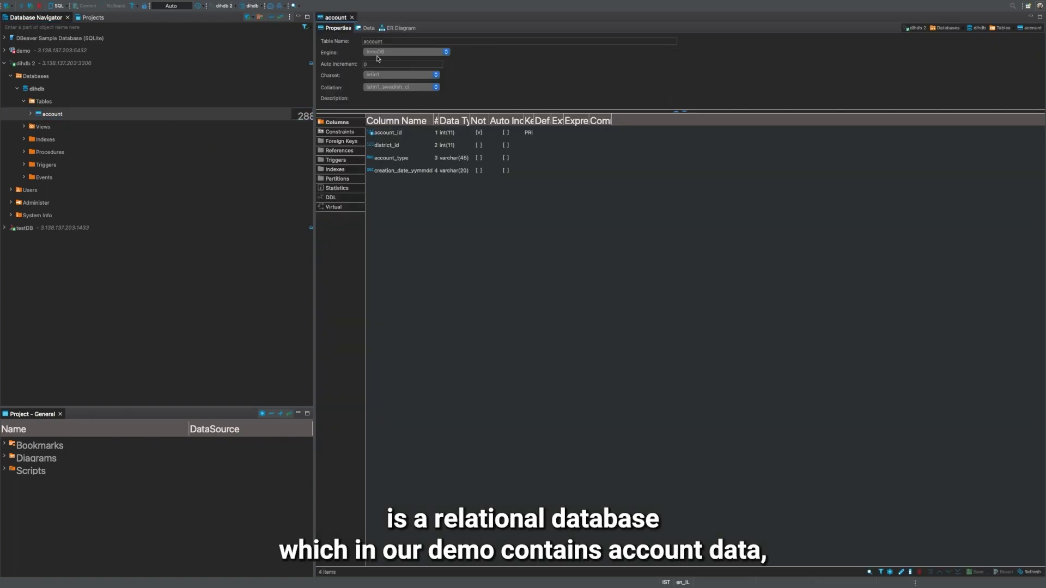
Step: Display the account table's rows, and switch to the GigaSpaces page in Chrome to examine the demo service's instances
click(367, 28)
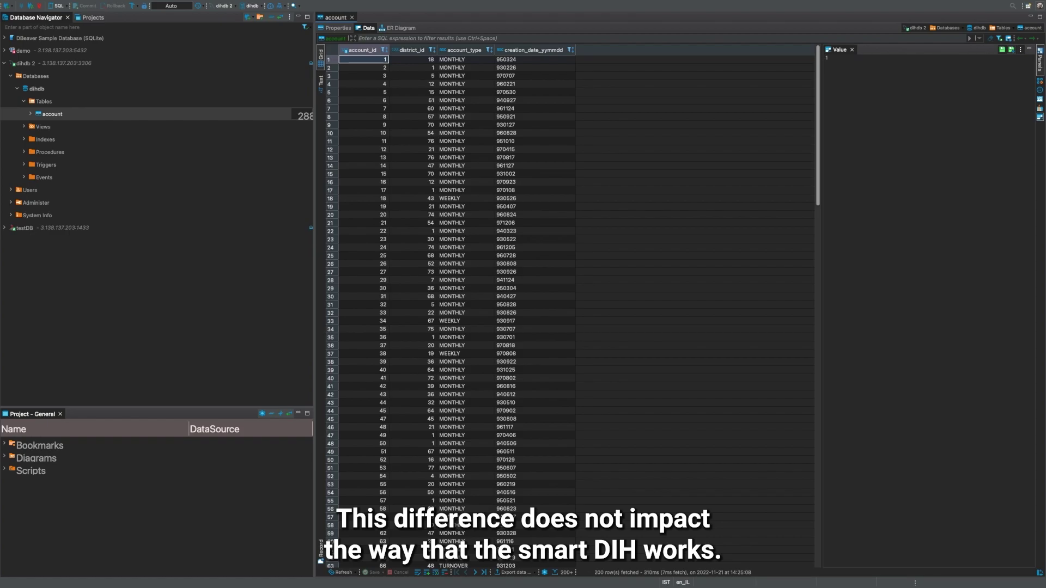
key(ctrl+Left)
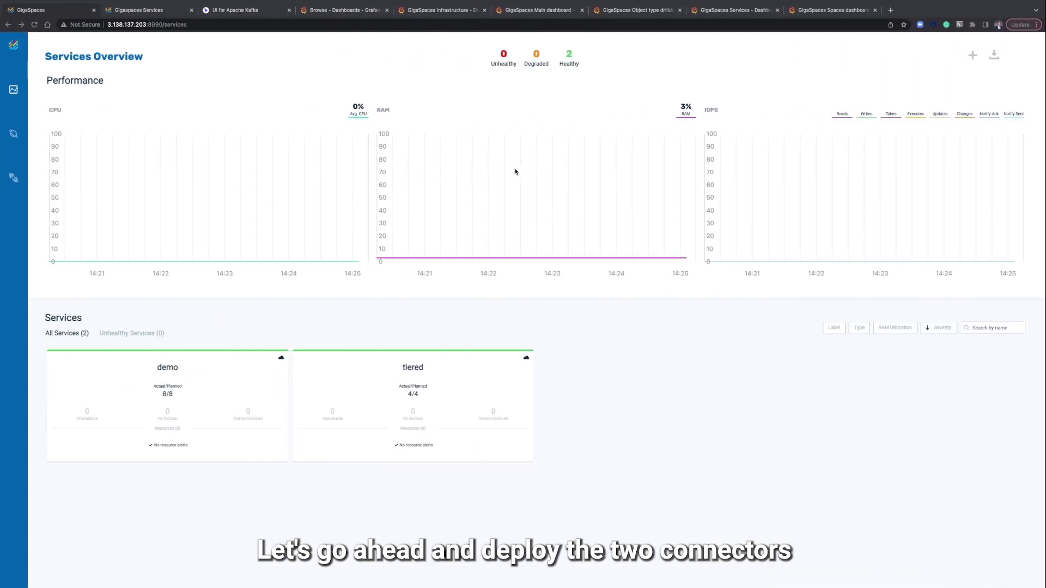
click(202, 401)
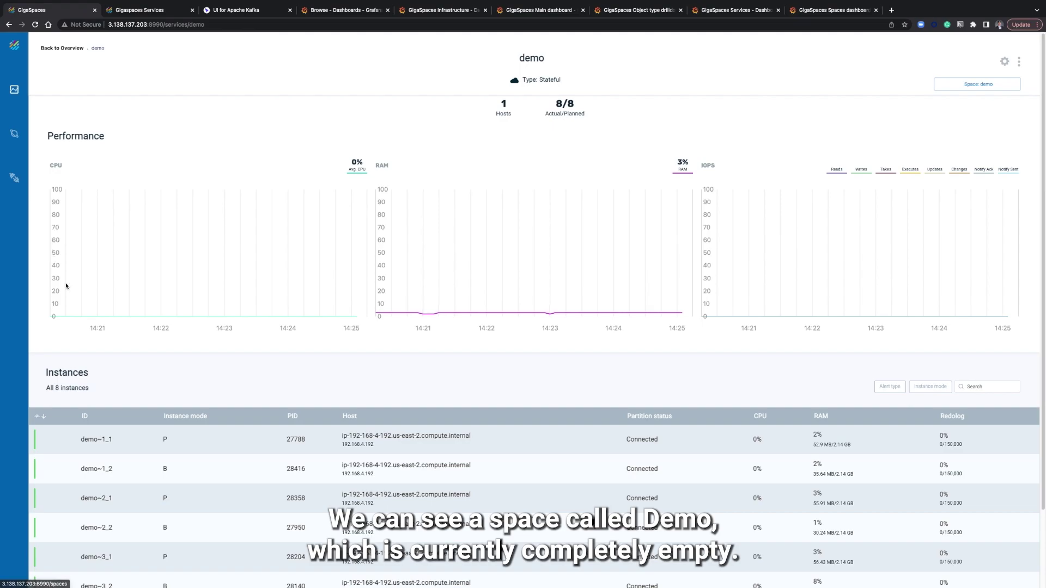
scroll(148, 459, down, 1)
scroll(148, 459, down, 3)
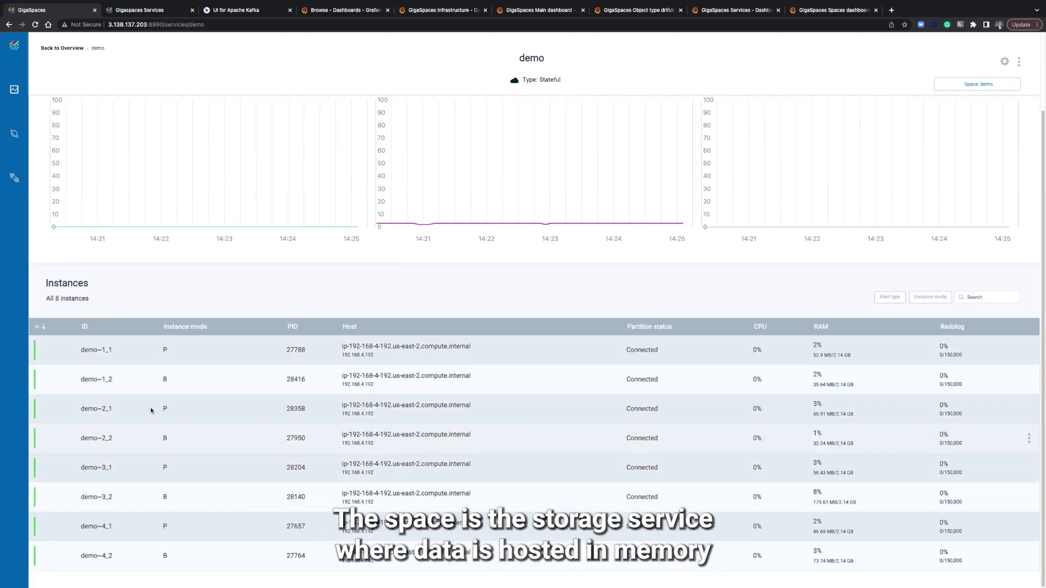
Step: Open the demo space and examine its data distribution per partition and its object types
click(12, 134)
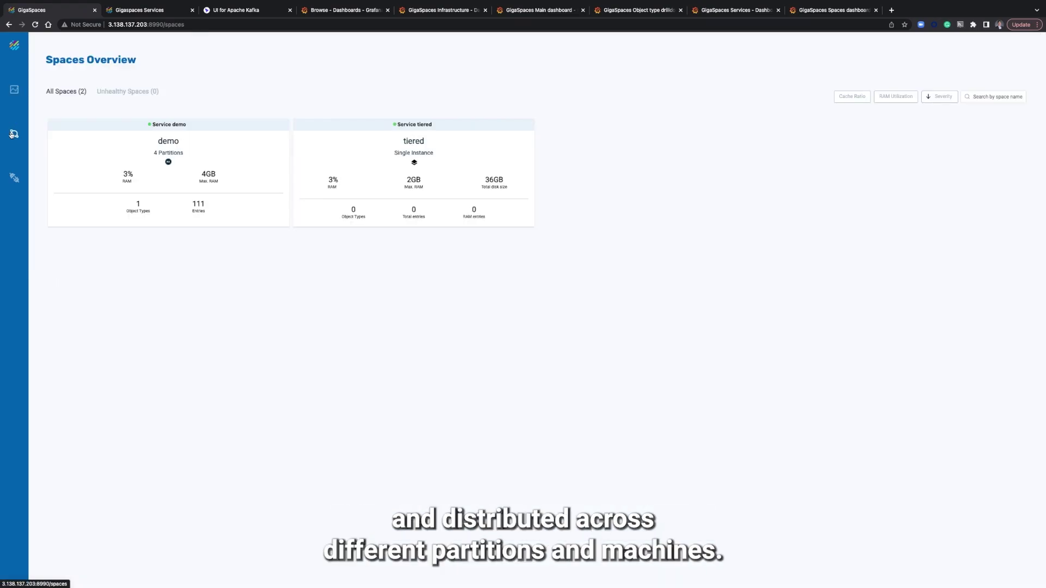
click(241, 187)
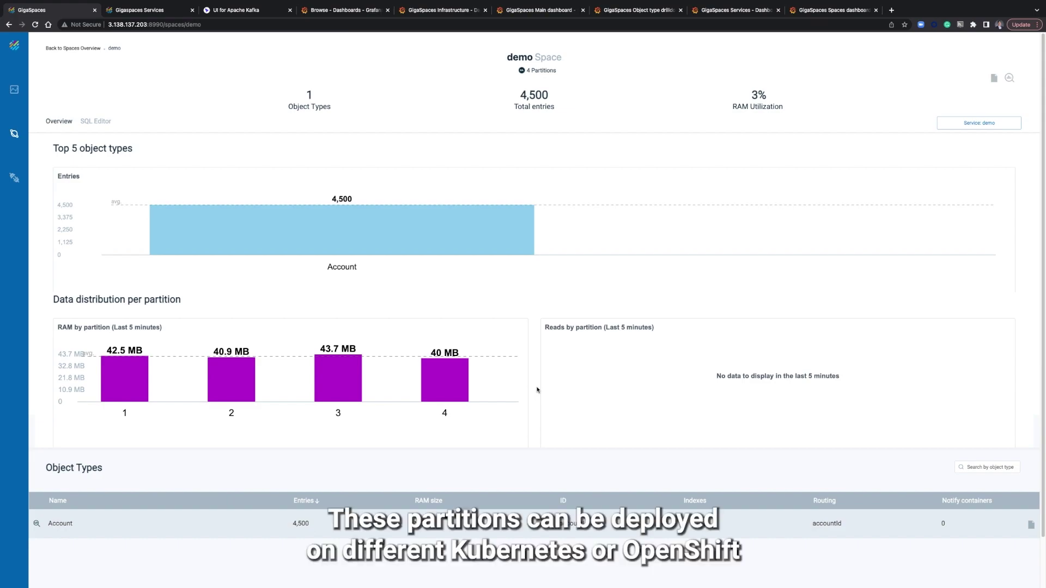
scroll(536, 390, down, 1)
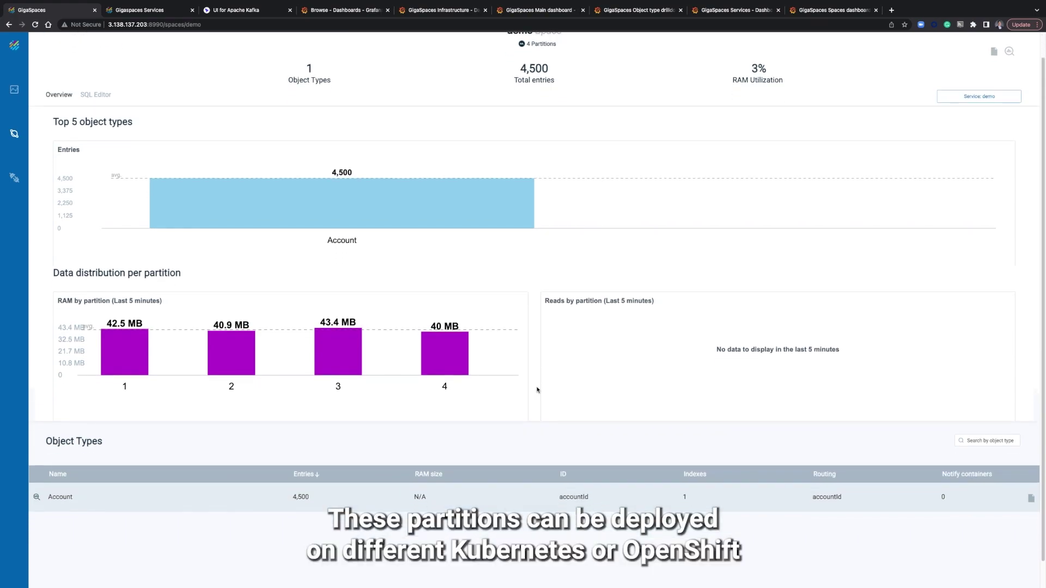
Step: Check the Services Overview for the deployed connectors, and switch to MongoDB Compass to view the test.customer documents
click(14, 90)
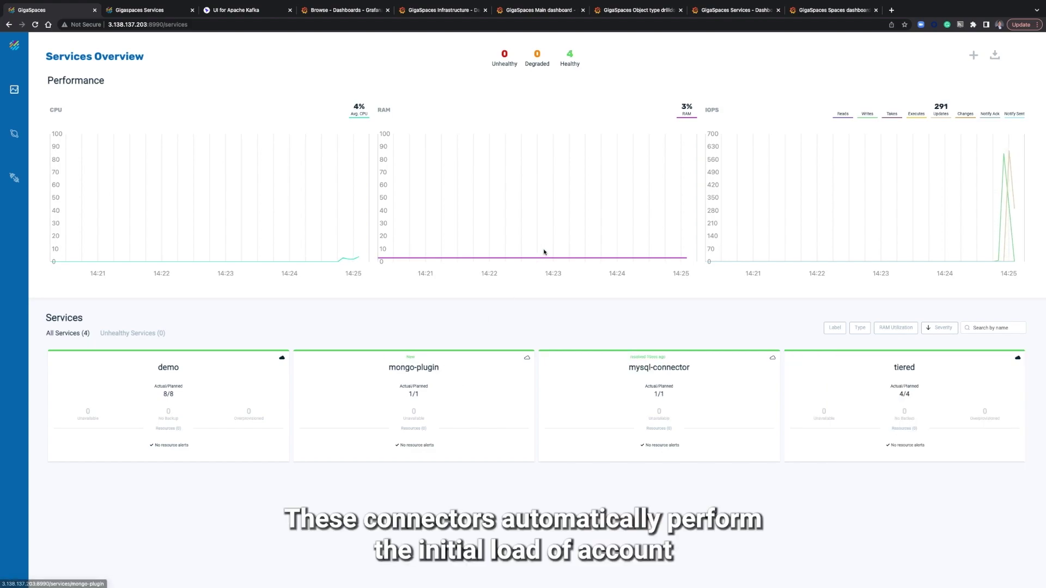
key(ctrl+Up)
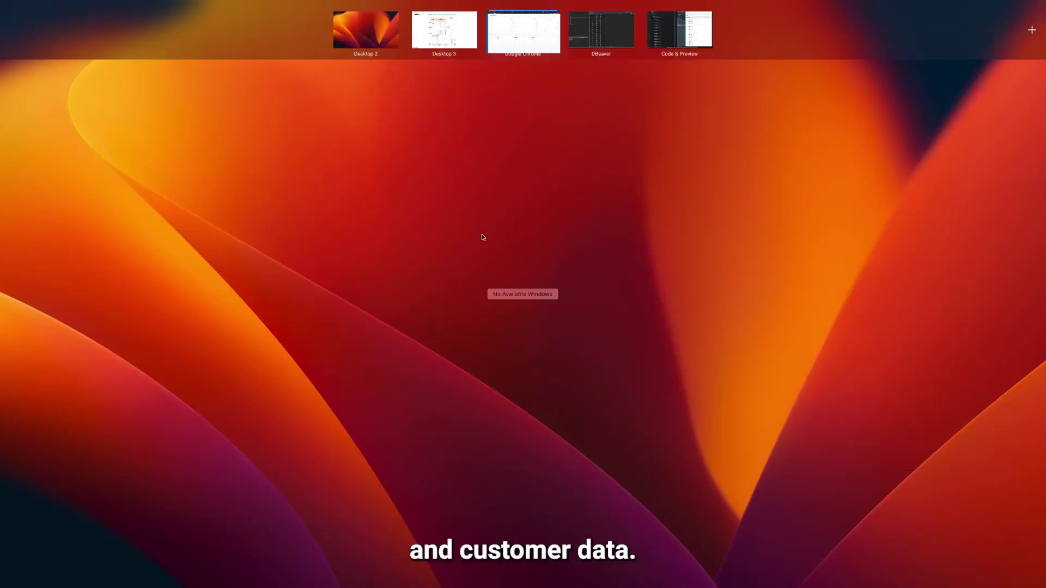
click(691, 27)
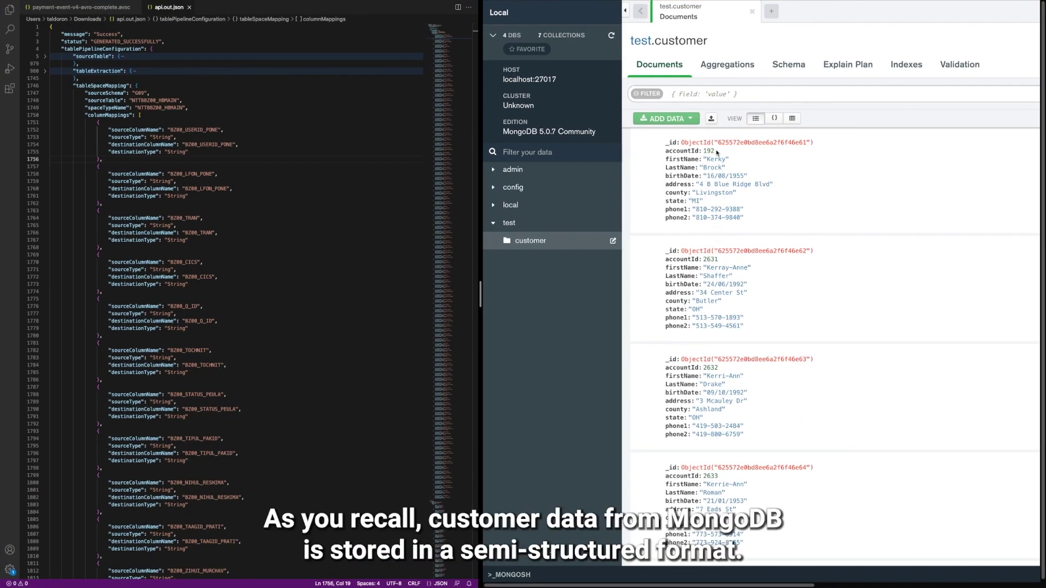
Step: Switch back to Chrome, run SELECT * FROM "Customer" LIMIT 10 on the demo space's Customer object type, and return to the Spaces Overview
key(ctrl+Up)
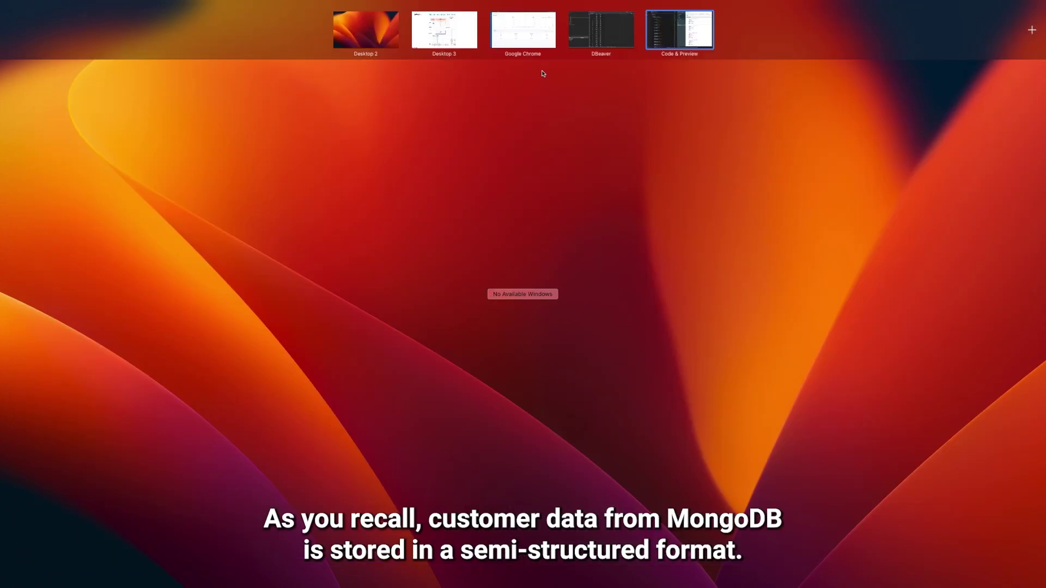
click(519, 34)
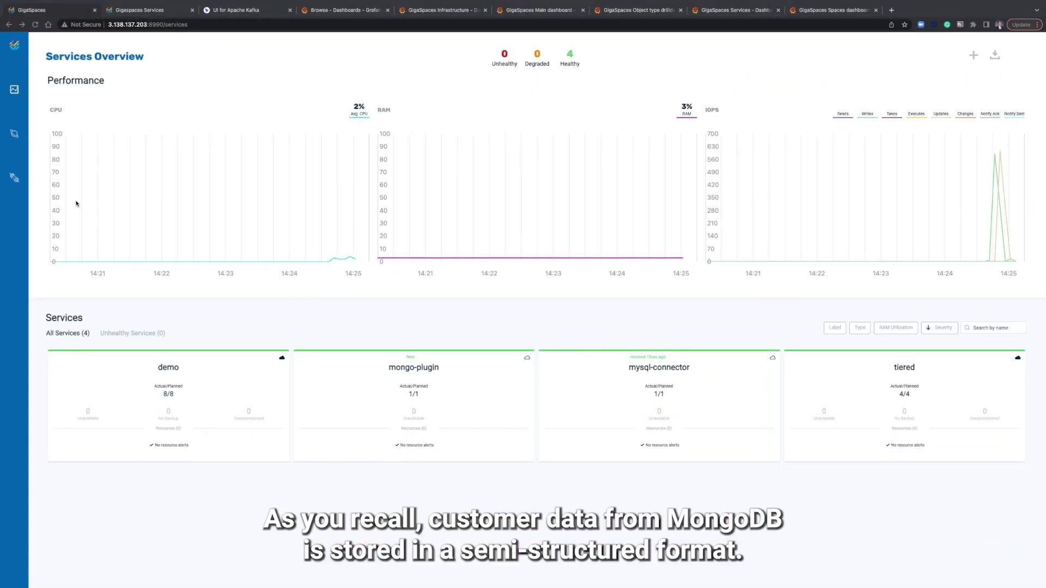
click(15, 136)
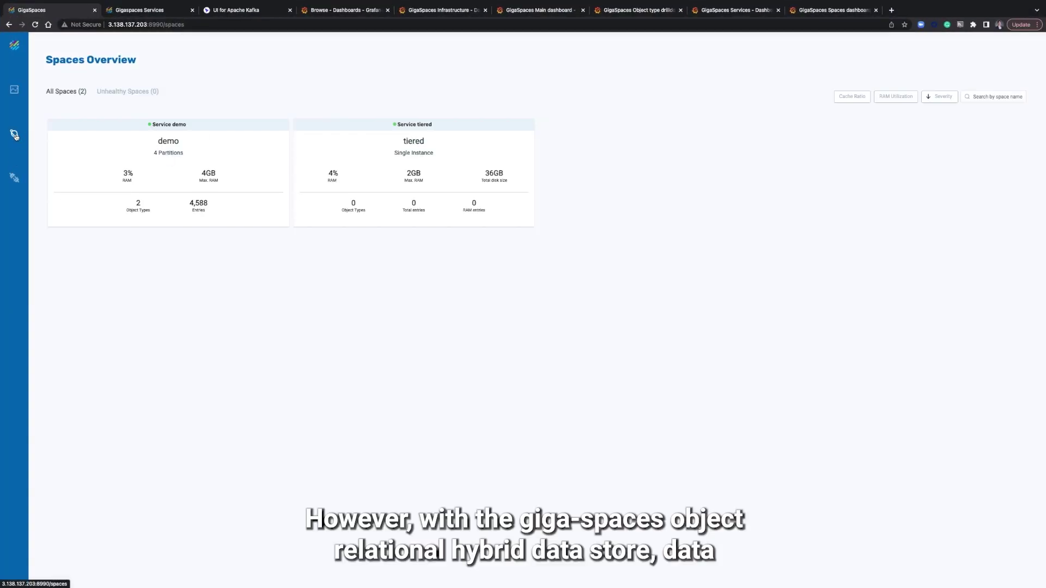
click(230, 202)
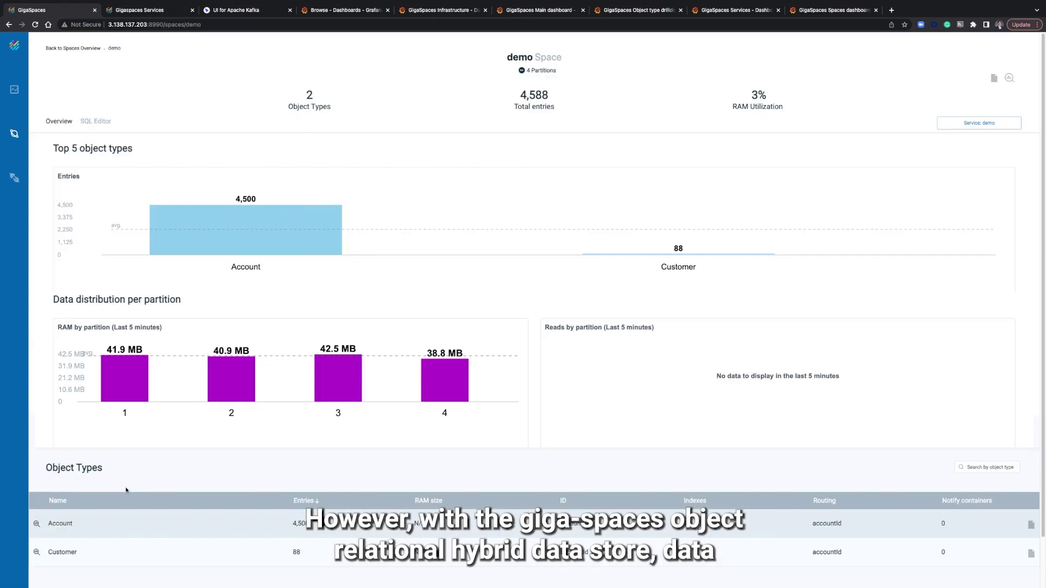
click(84, 552)
click(104, 115)
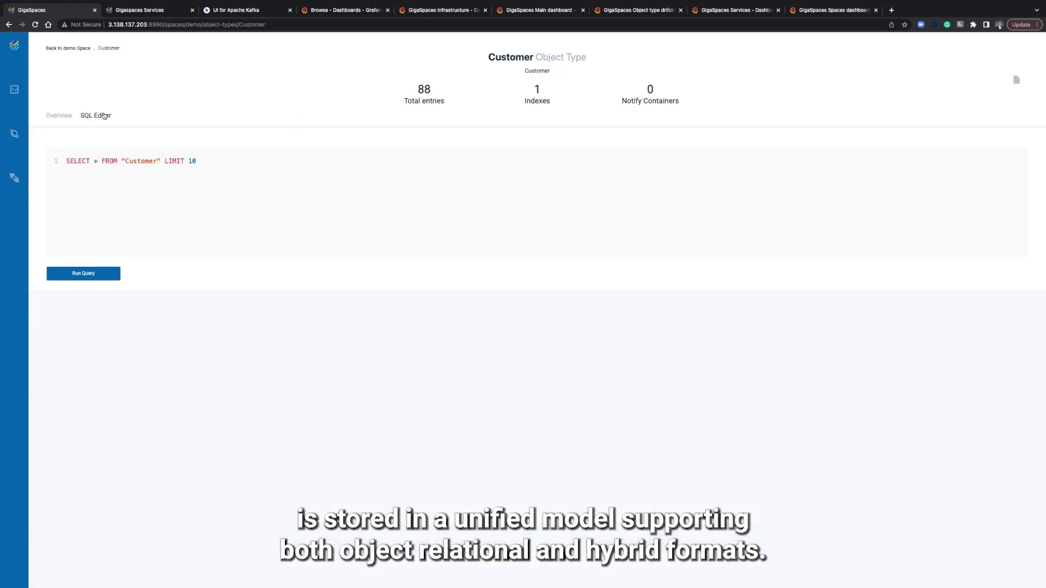
click(92, 277)
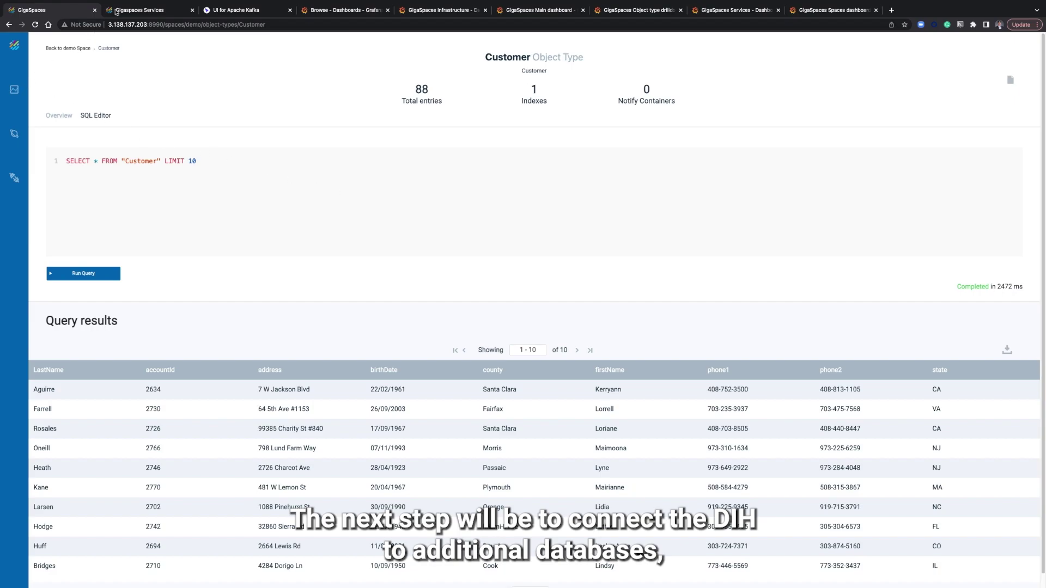
click(14, 135)
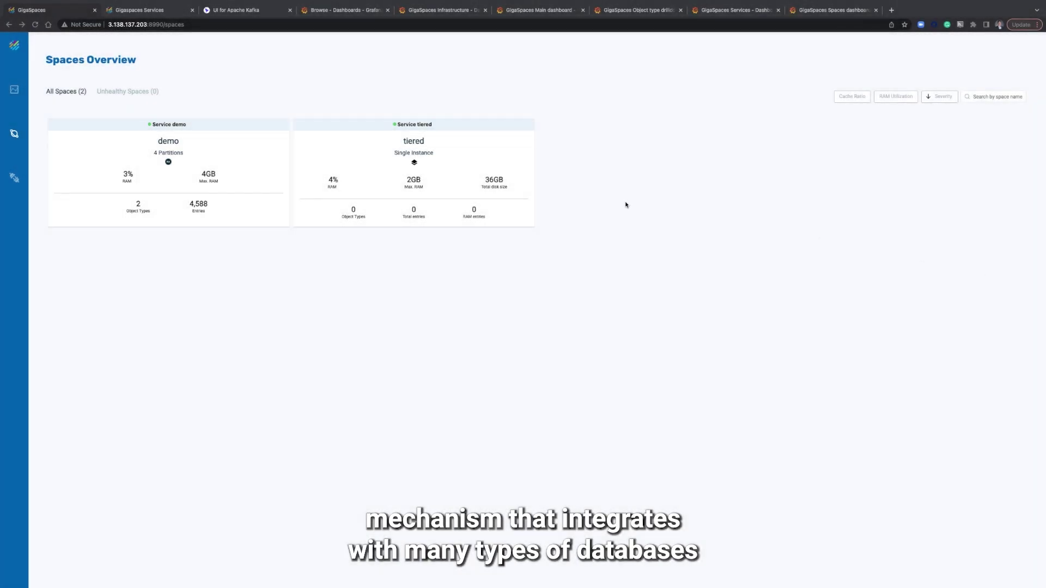
Step: Switch to DBeaver, collapse the dihdb 2 connection, and open the loans table of testDB's dbo schema
key(ctrl+Up)
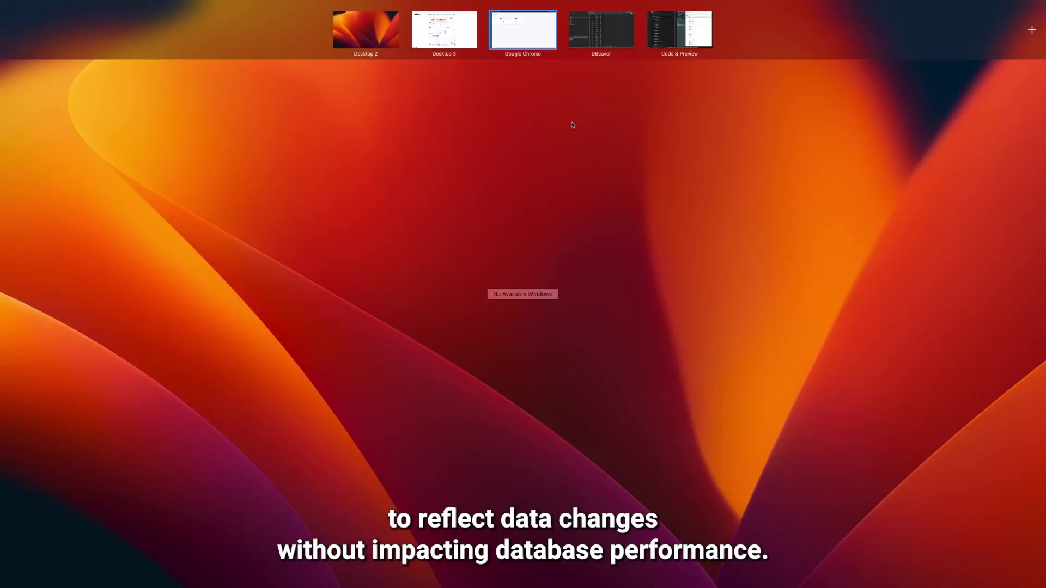
click(611, 32)
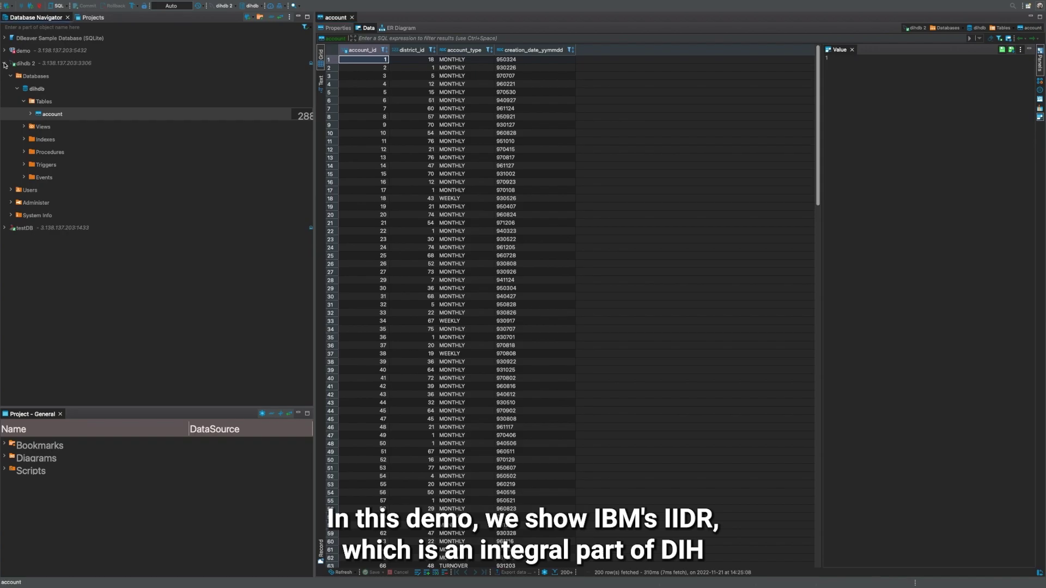
click(4, 64)
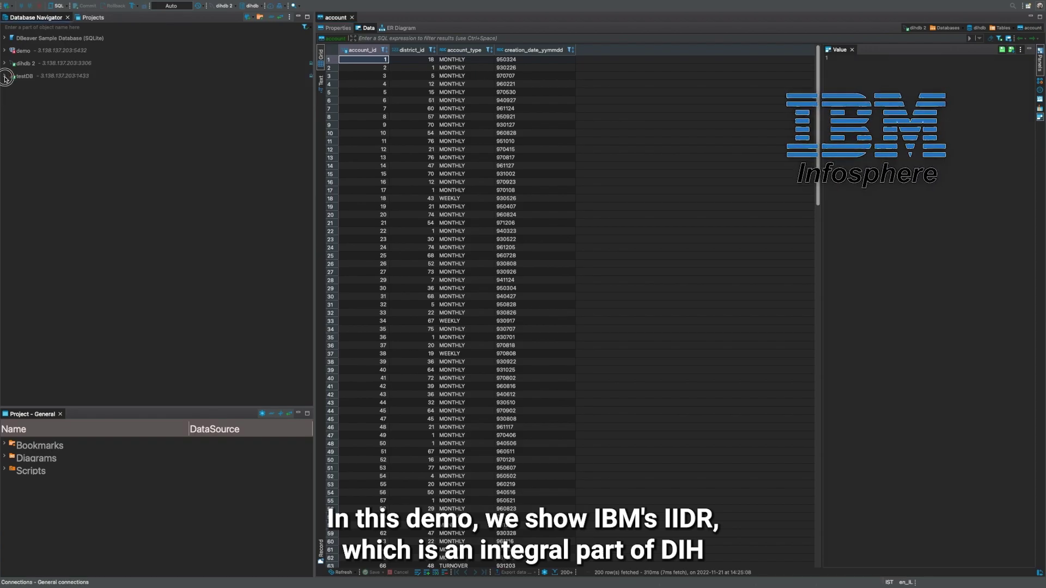
click(5, 77)
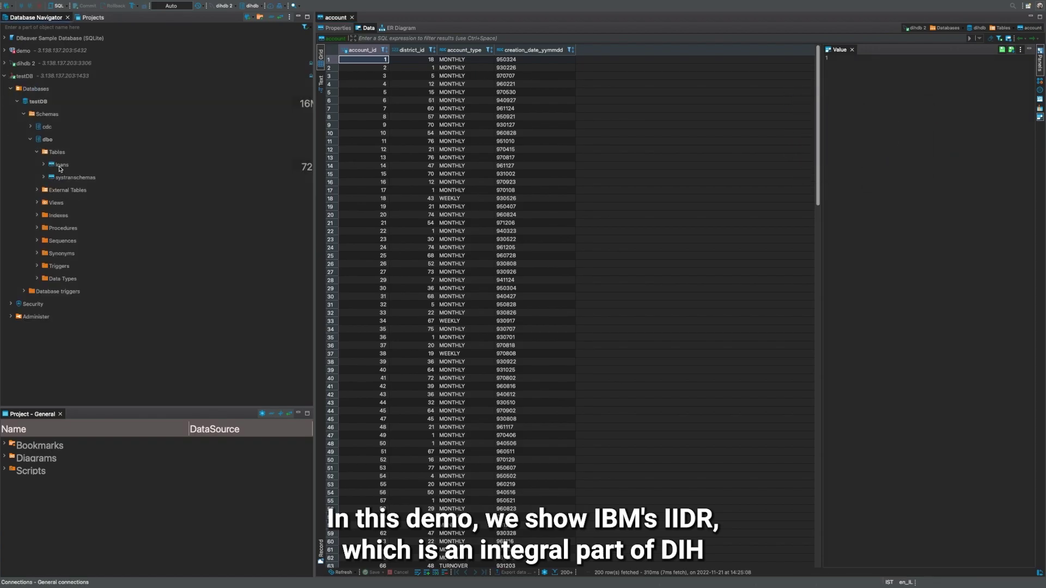
click(60, 165)
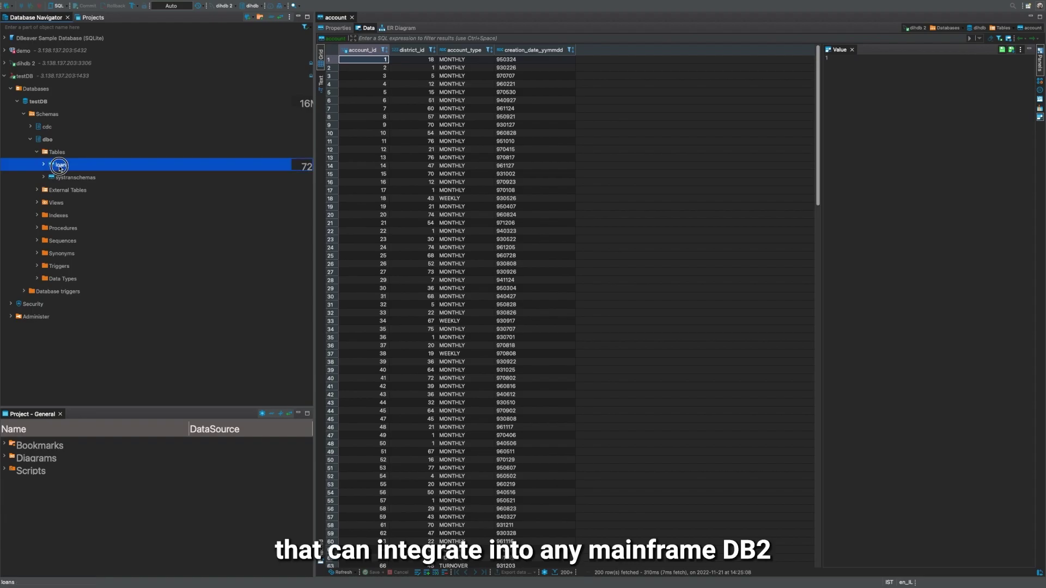
double_click(60, 165)
Step: Switch to the PowerPoint slide show and advance to the next GigaSpaces Smart DIH Demo architecture slide
key(ctrl+Up)
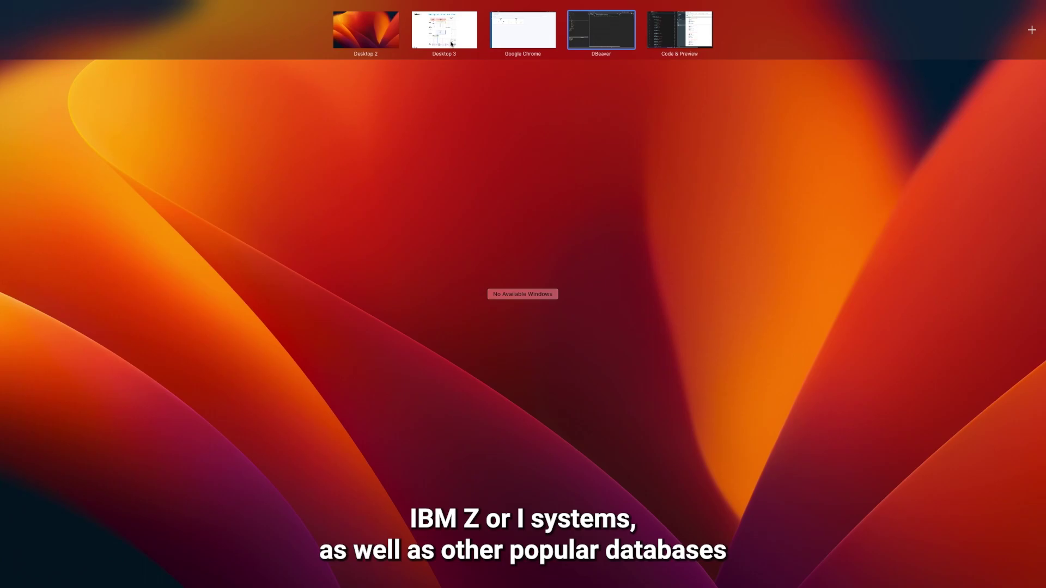
click(451, 44)
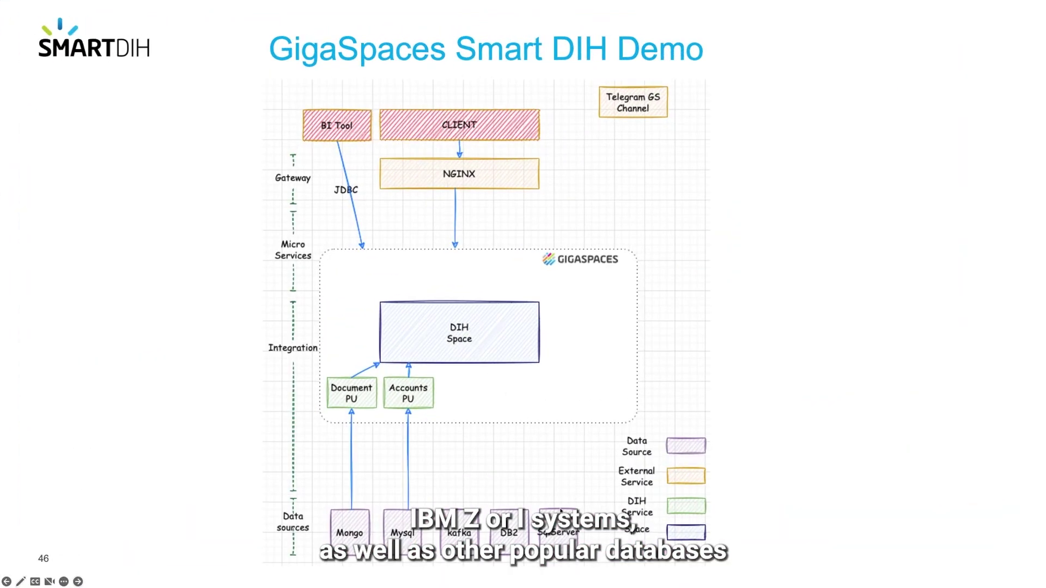
key(Right)
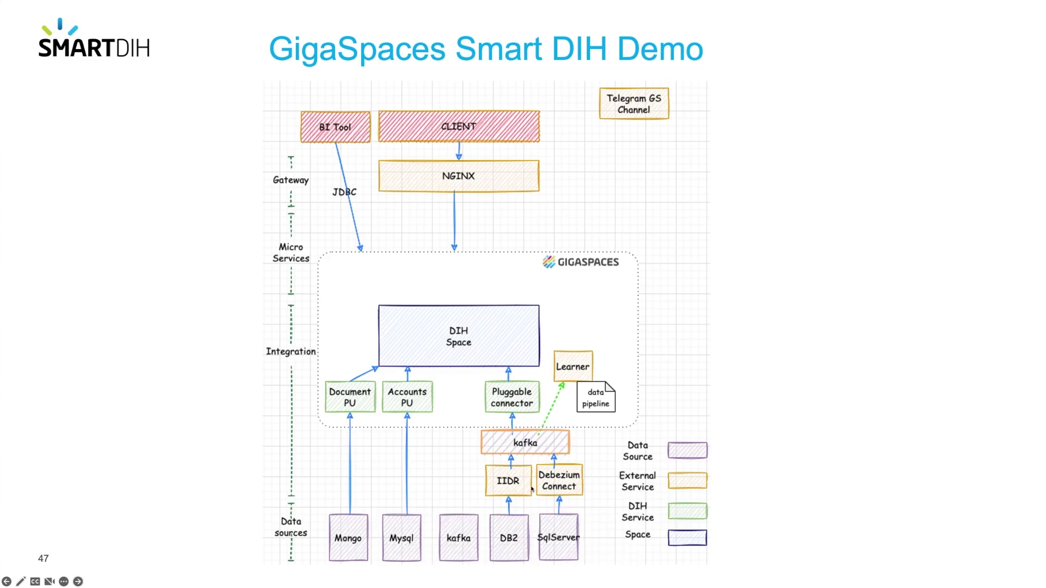
Step: Switch to DBeaver to examine the loans table's rows, and return to the Smart DIH architecture slide
key(ctrl+Up)
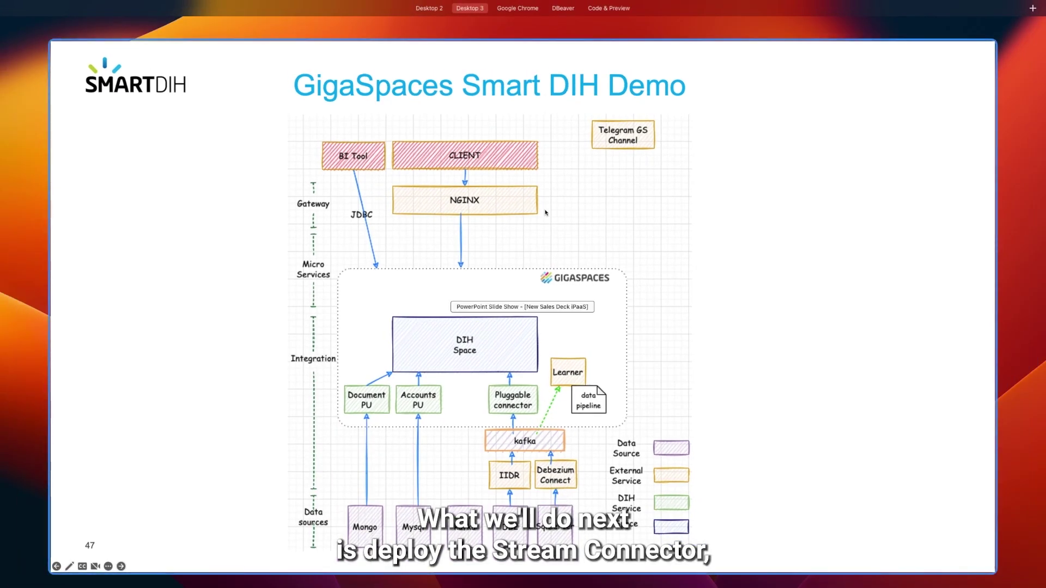
click(577, 32)
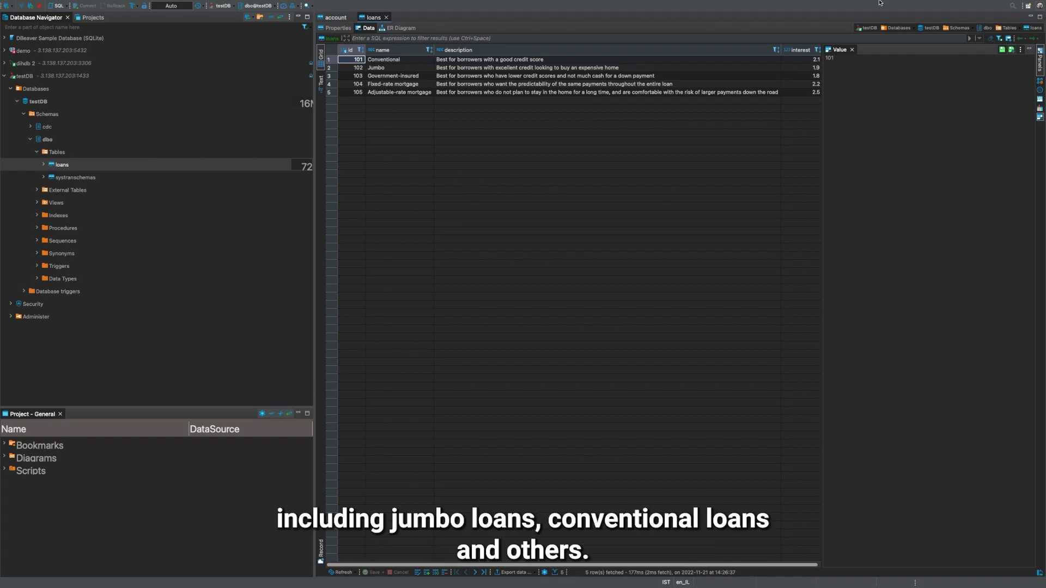
mouse_move(880, 3)
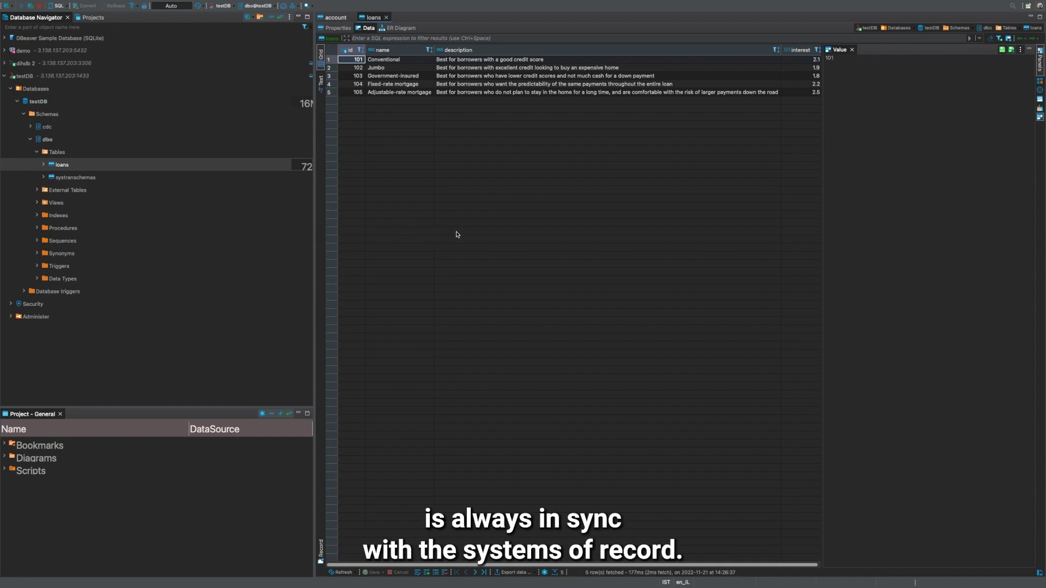
key(ctrl+Up)
click(444, 29)
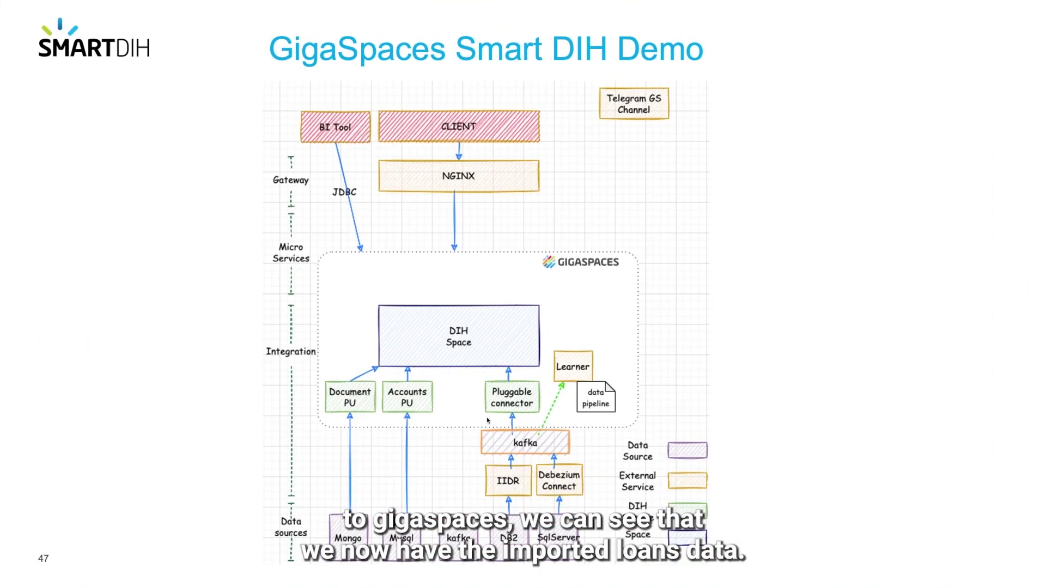
Step: Switch to Chrome and run SELECT * FROM "testDB.dbo.loans" LIMIT 10 on the demo space's loans object type
key(ctrl+Up)
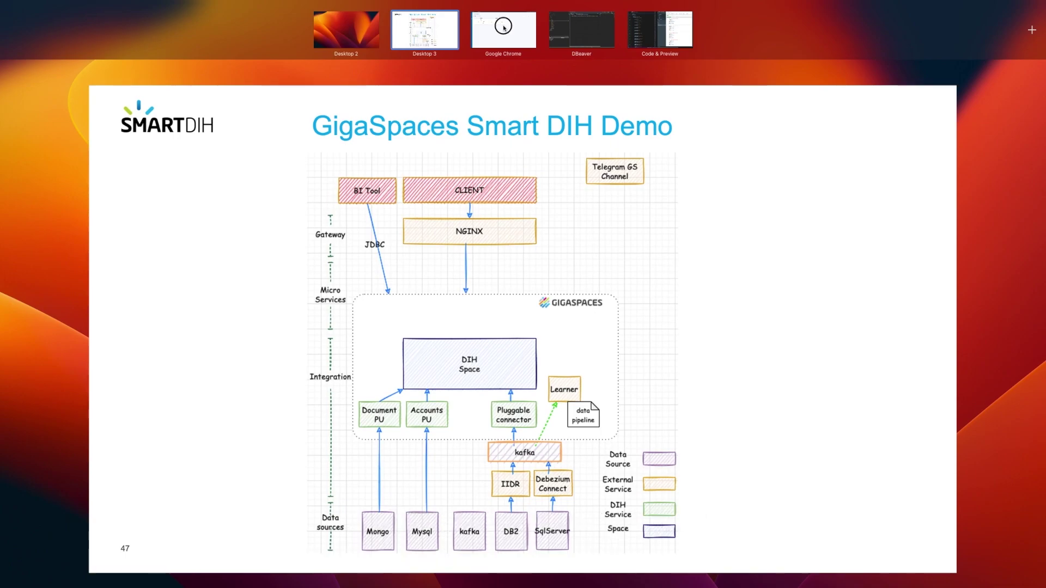
click(503, 26)
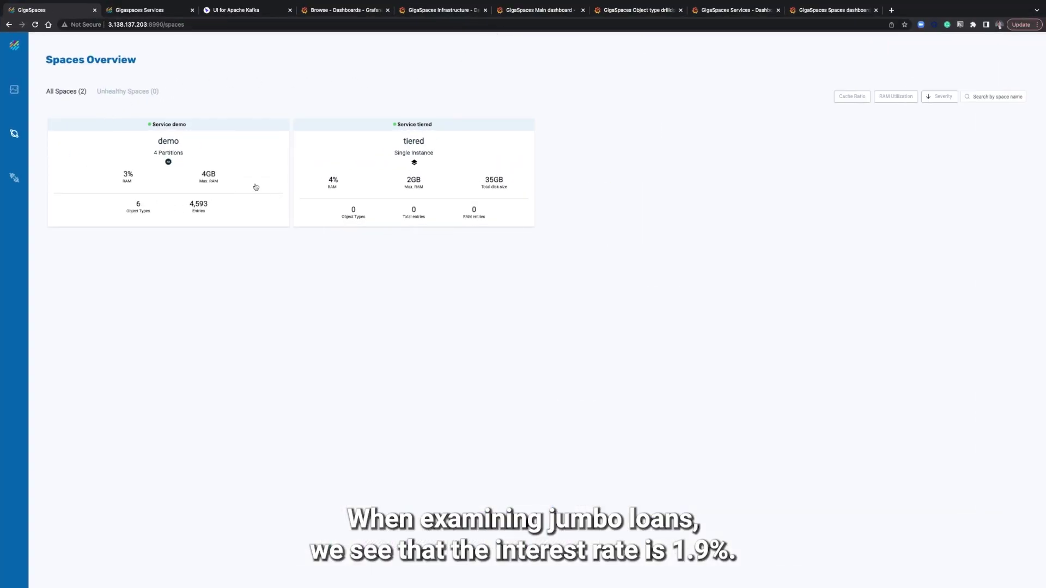
click(256, 187)
scroll(209, 514, down, 1)
click(76, 541)
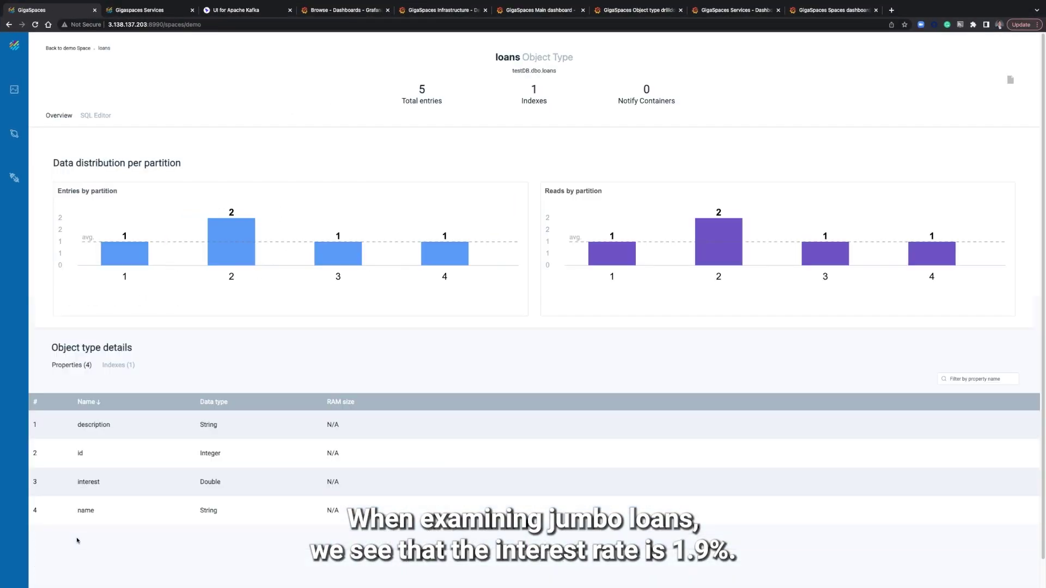
click(96, 116)
click(88, 273)
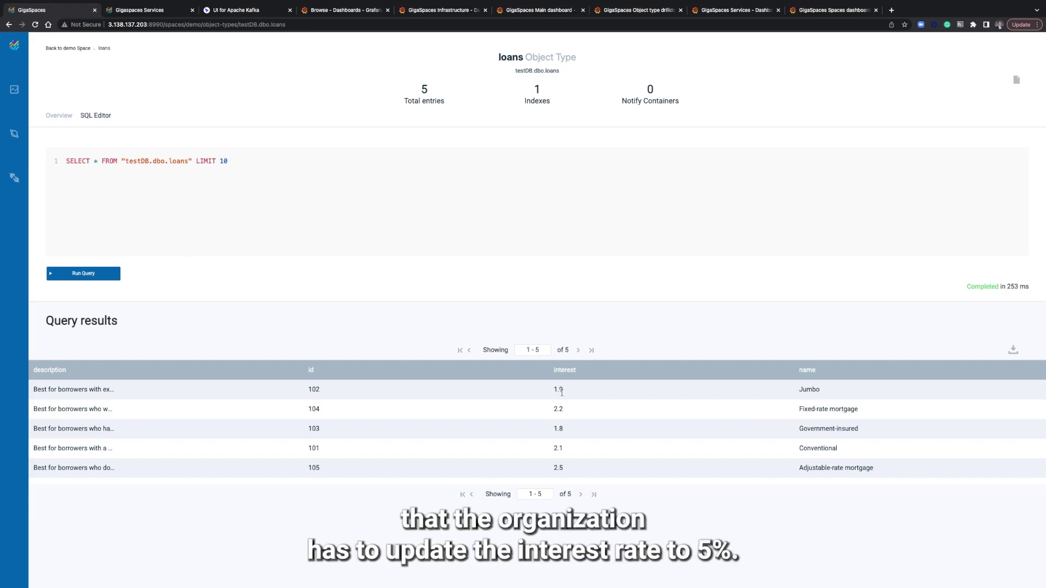
Step: Switch to DBeaver, set the Jumbo loan's interest to 5 in the loans table, and save the change
key(ctrl+Up)
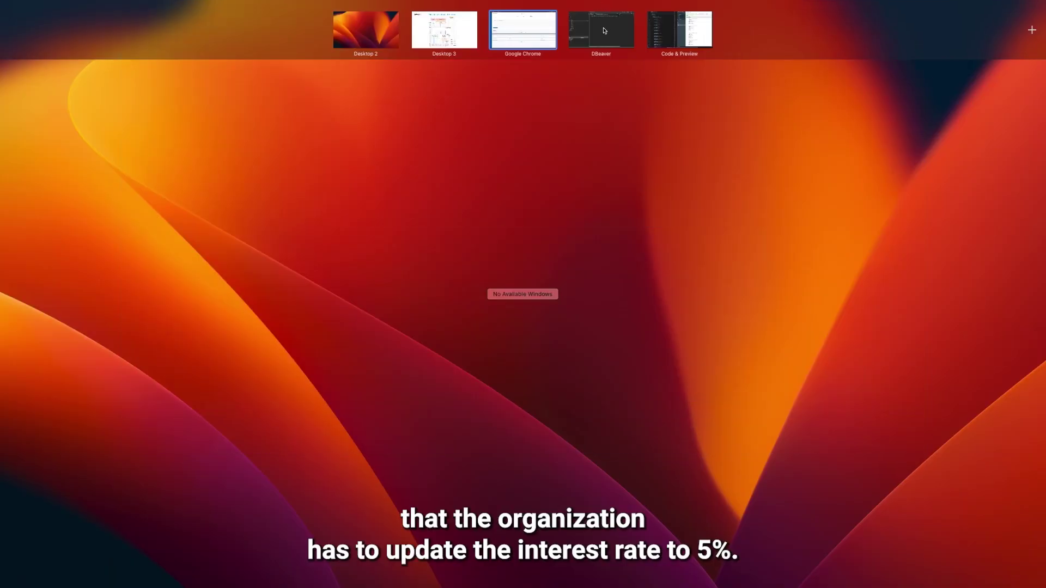
click(604, 24)
double_click(813, 67)
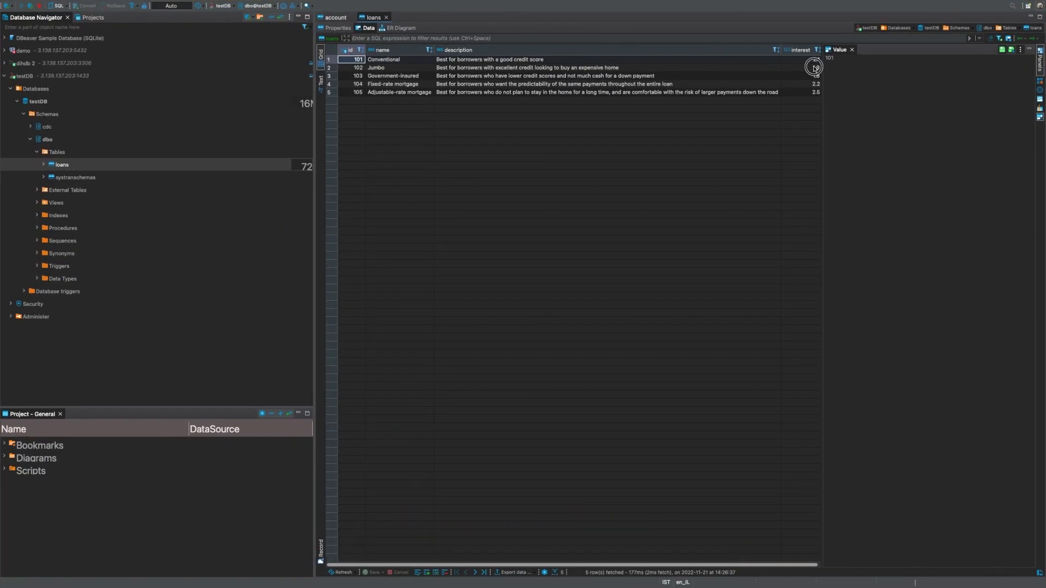
text(5)
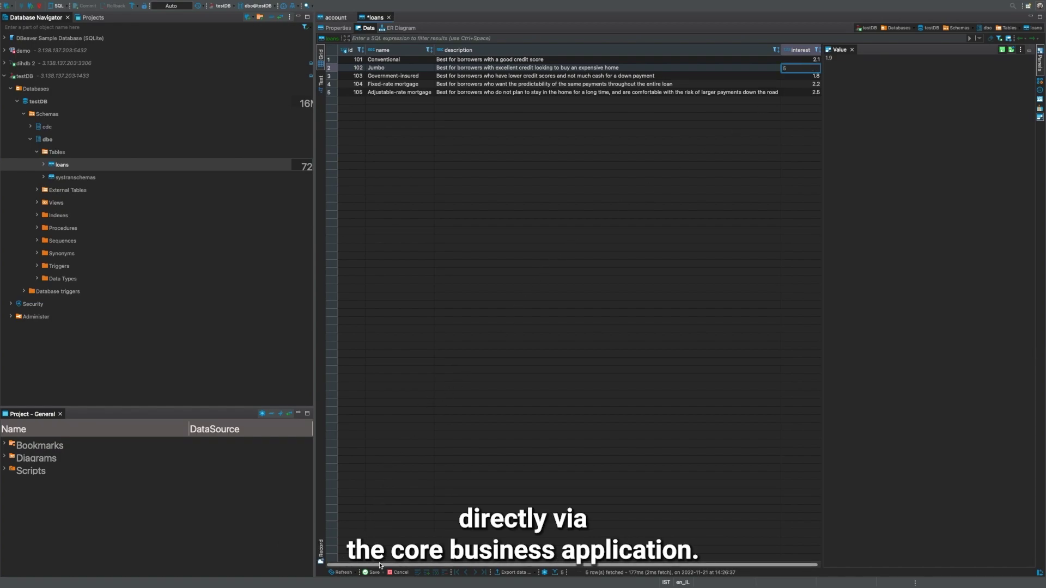
key(Return)
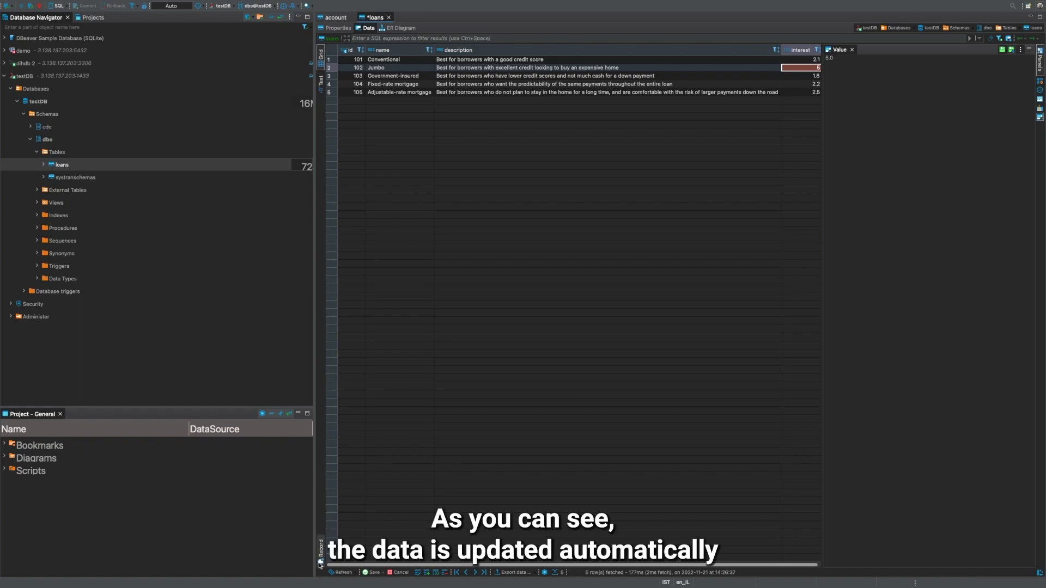
click(375, 573)
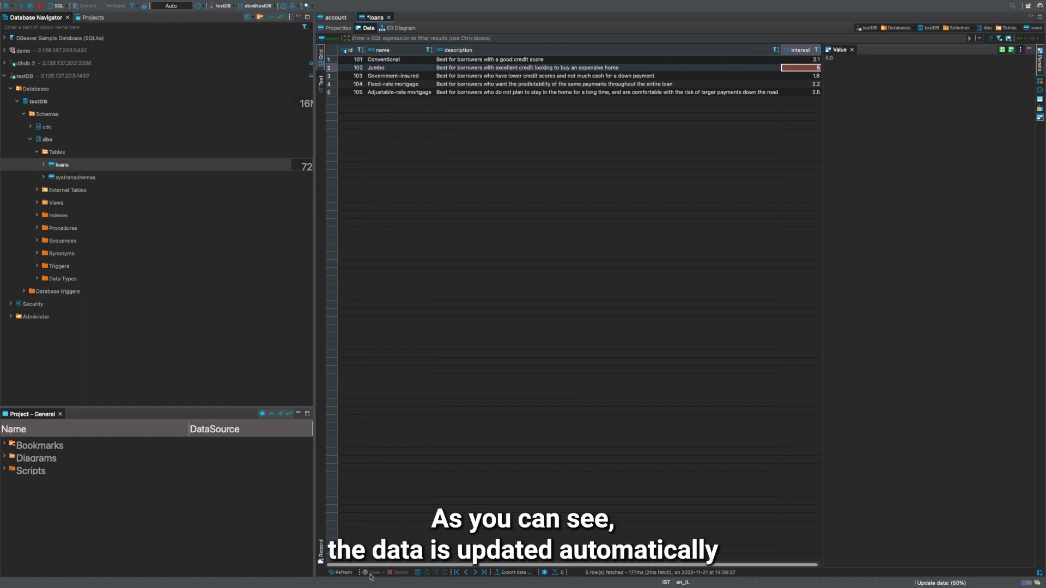
Step: Switch to Chrome and rerun the loans object type query until the Jumbo loan's interest is updated
key(ctrl+Up)
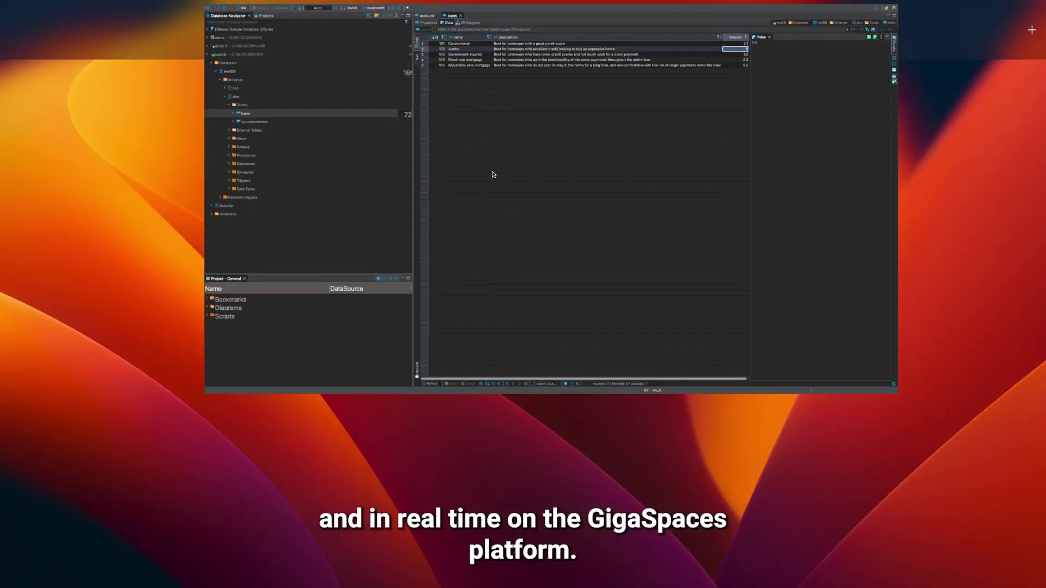
click(522, 33)
click(91, 276)
click(98, 274)
click(102, 274)
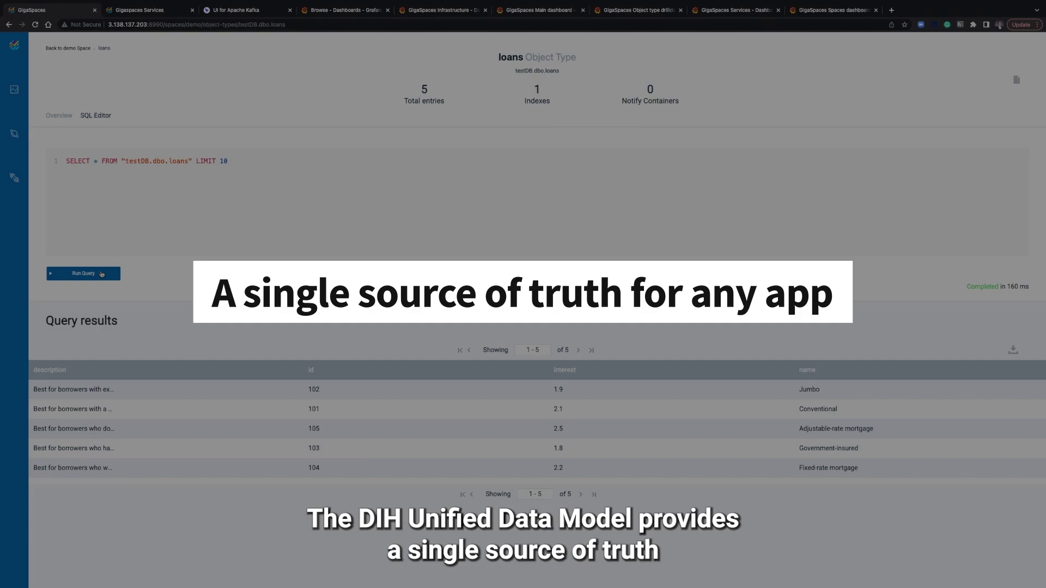
click(102, 274)
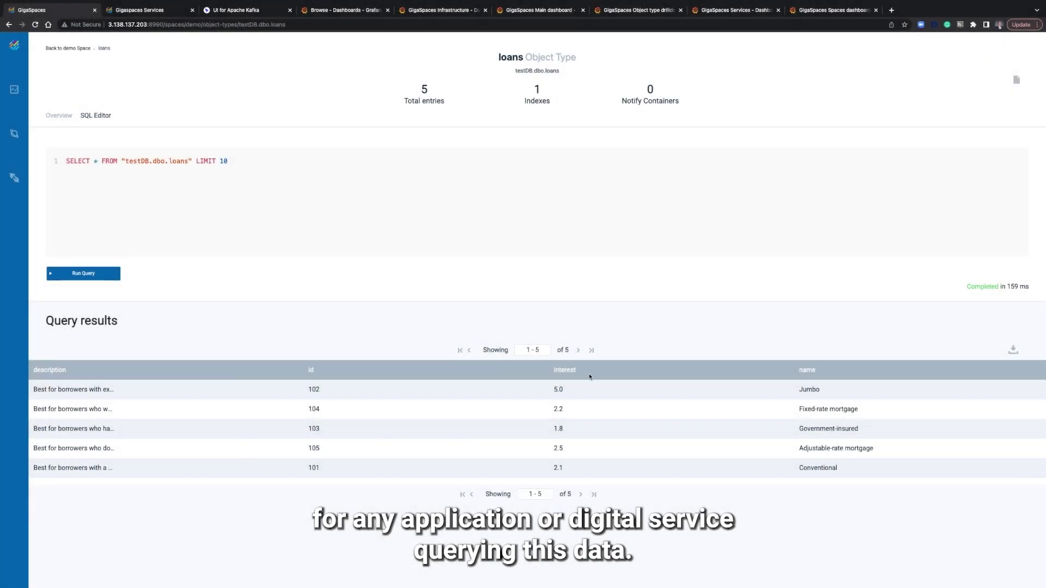
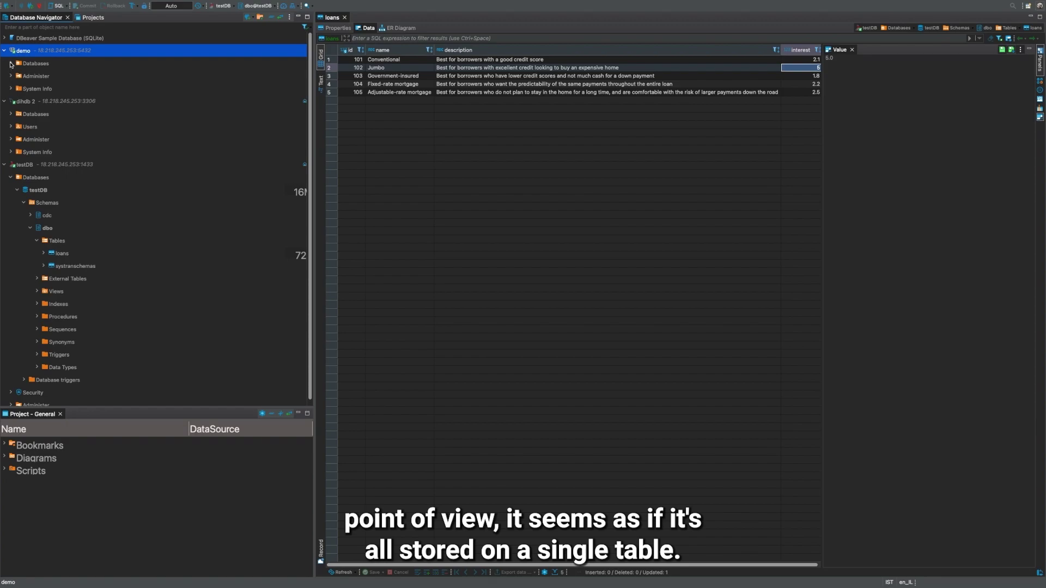
Step: Open the data of the loans table in the testDB.dbo schema of the demo connection's demo database
click(18, 78)
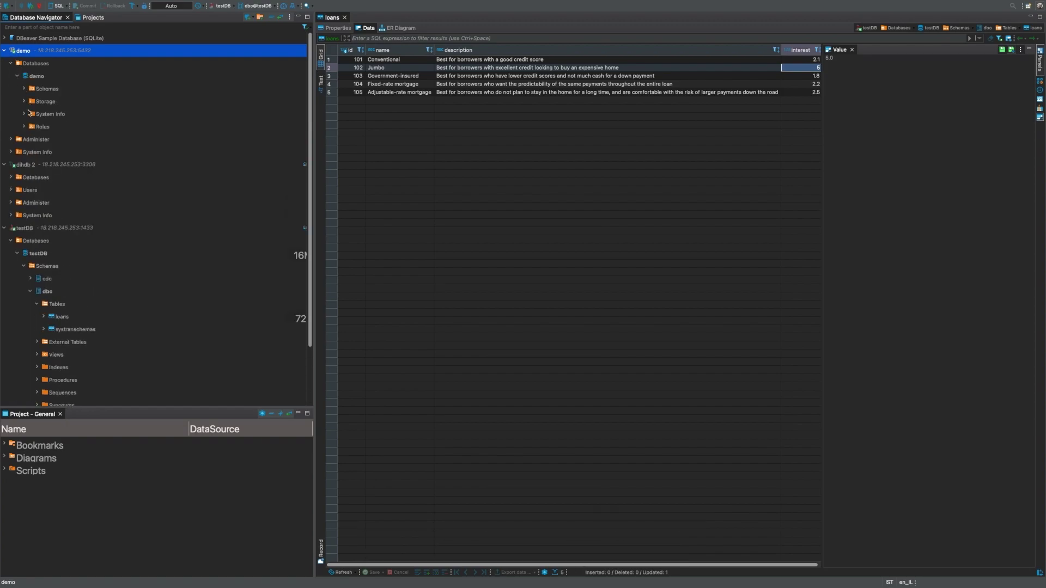
click(23, 89)
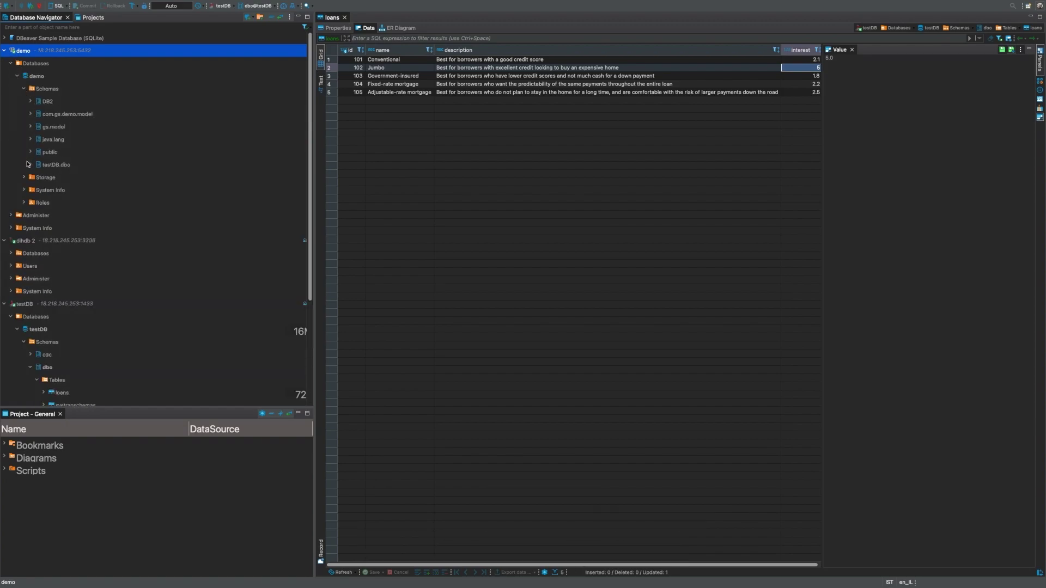
click(31, 165)
click(37, 177)
double_click(61, 190)
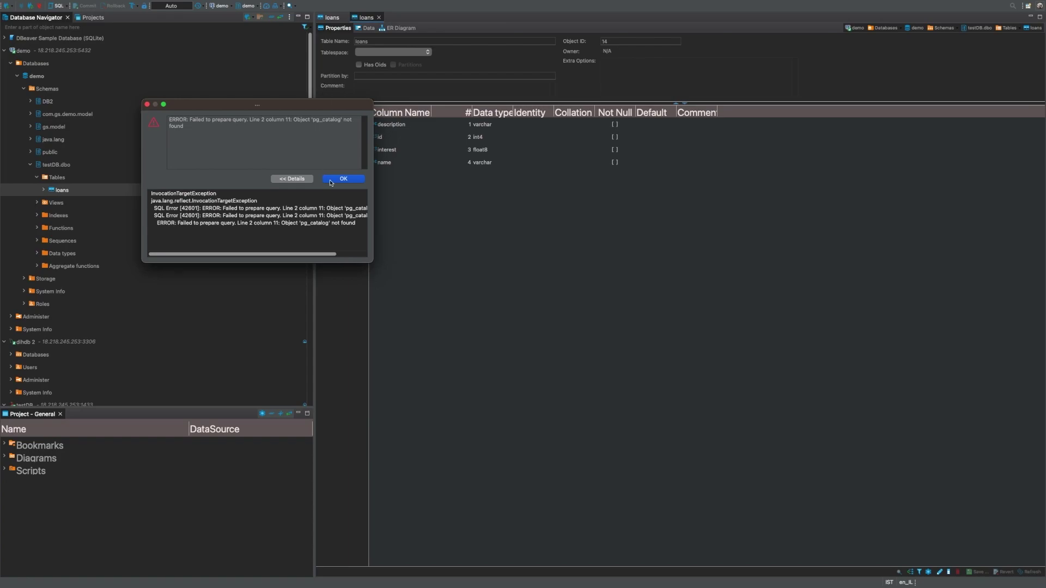
click(331, 183)
click(366, 28)
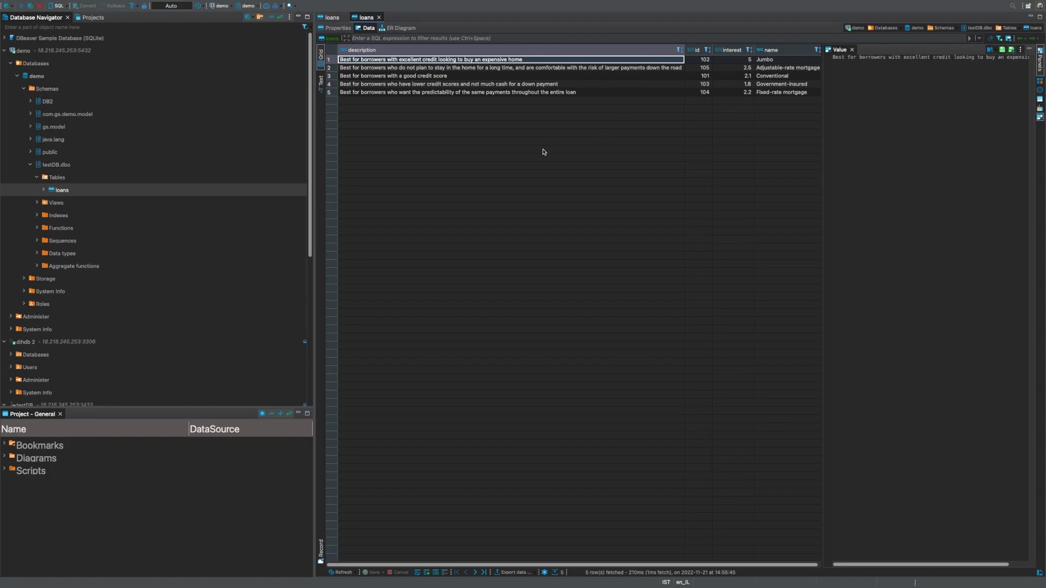
Step: Switch to the Gigaspaces Services page in Chrome and start a new Memory Grid endpoint named get-txn
key(ctrl+Up)
click(529, 39)
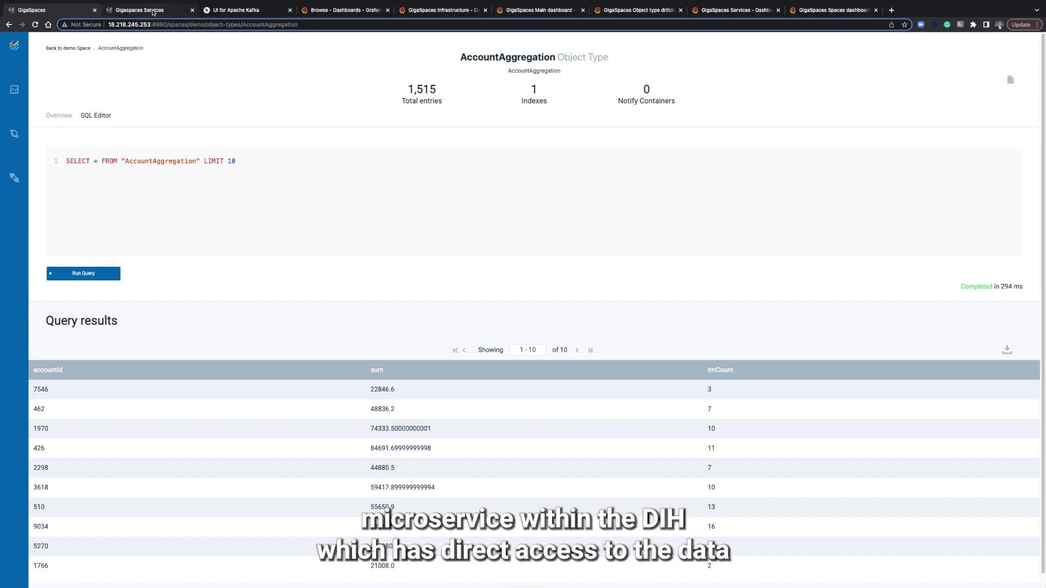
click(153, 11)
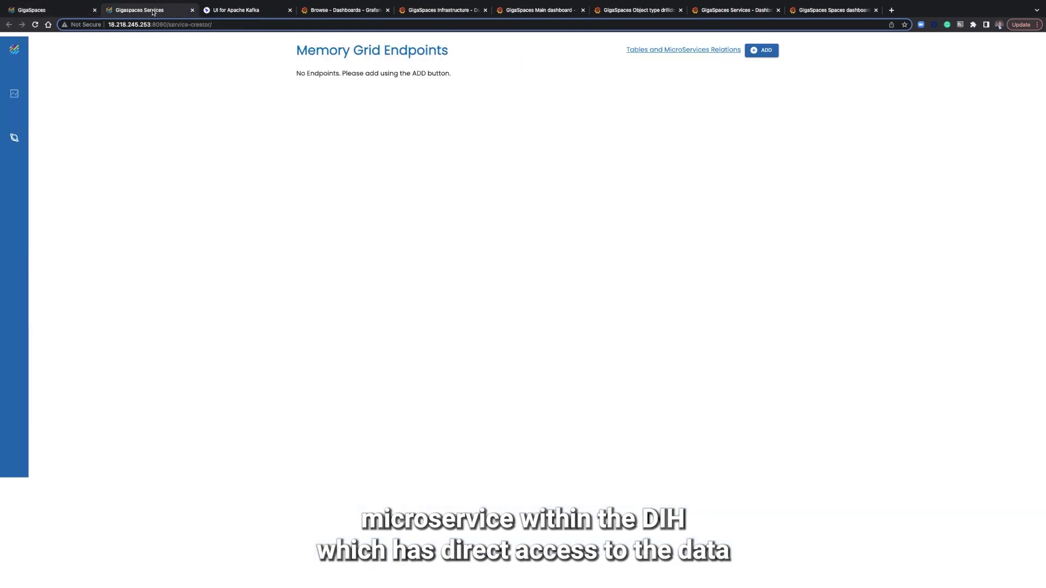
click(764, 52)
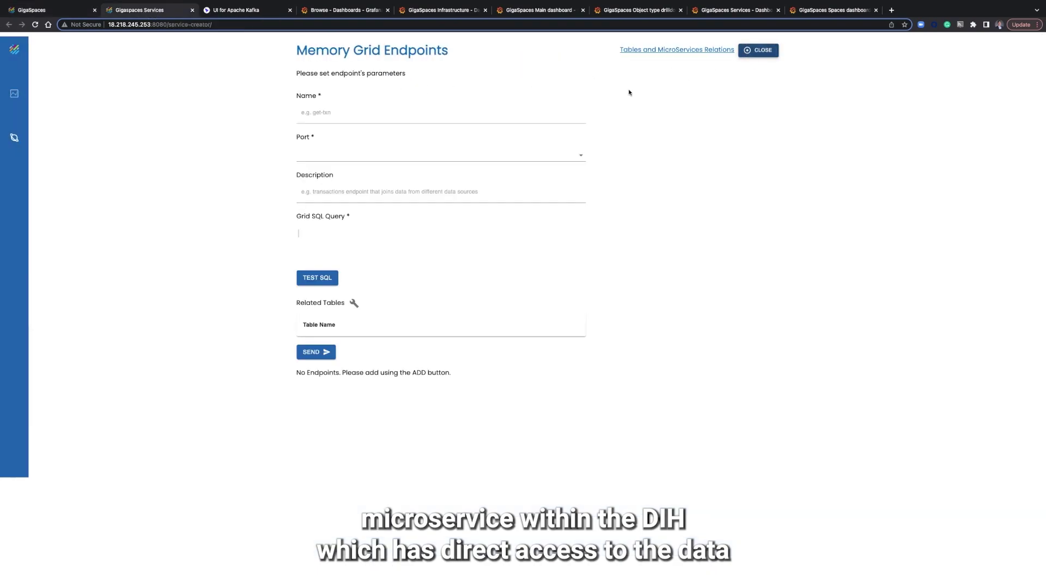
click(432, 114)
text(get-t)
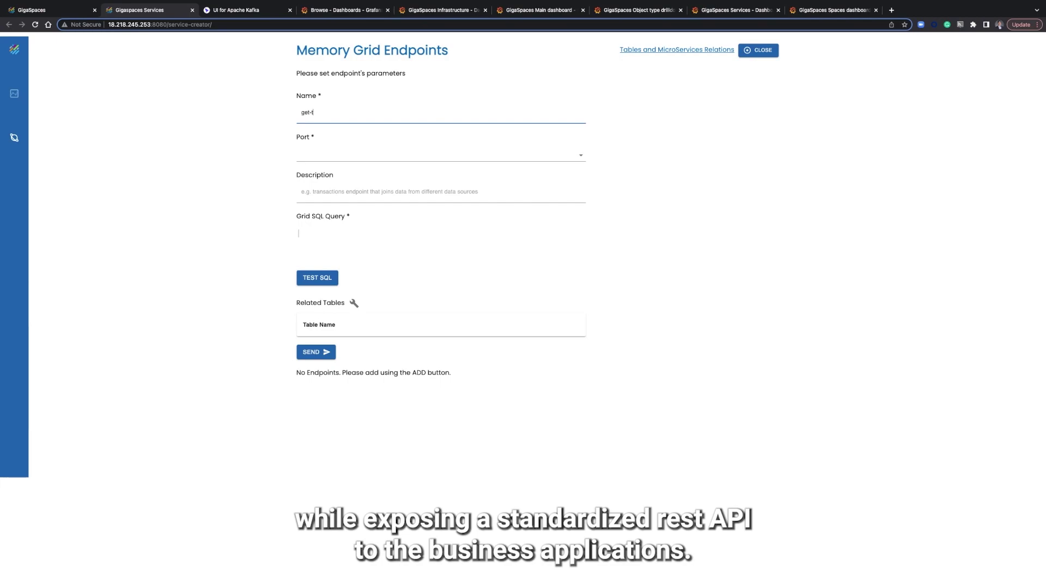
Step: Set the endpoint's port to 8117 and its description to "something"
click(441, 155)
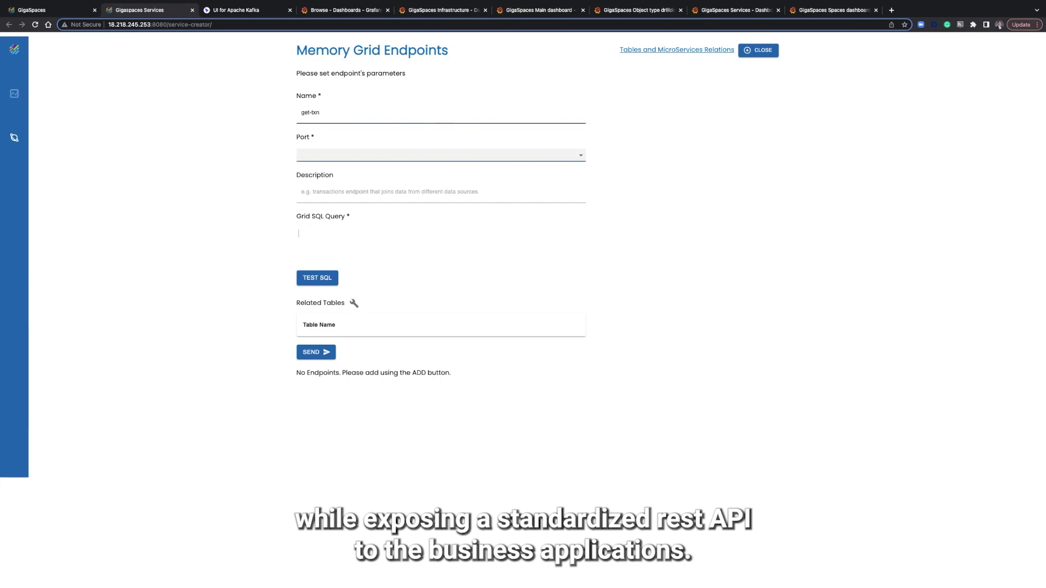
key(Down)
key(Down)
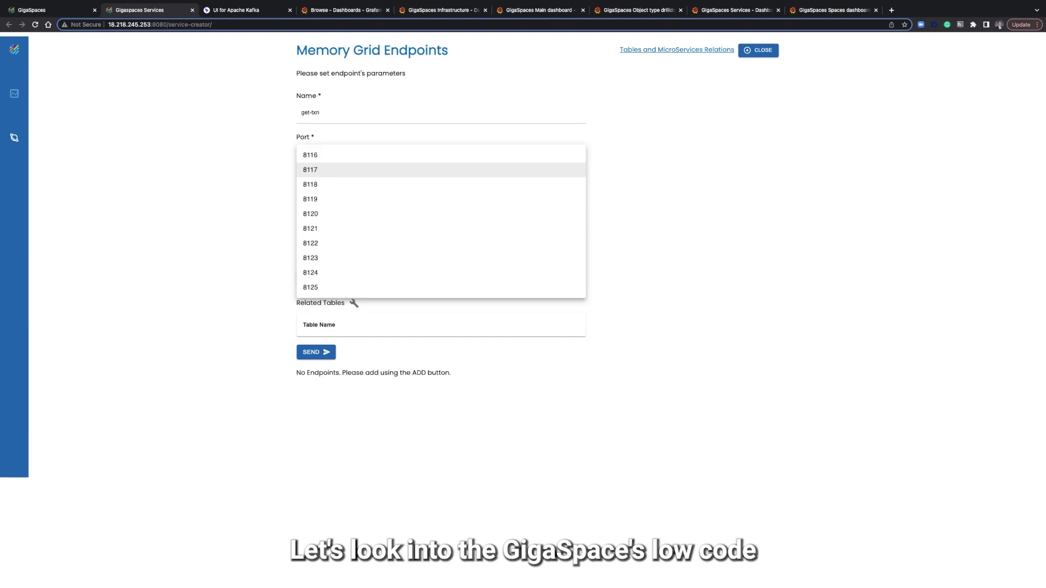
key(Return)
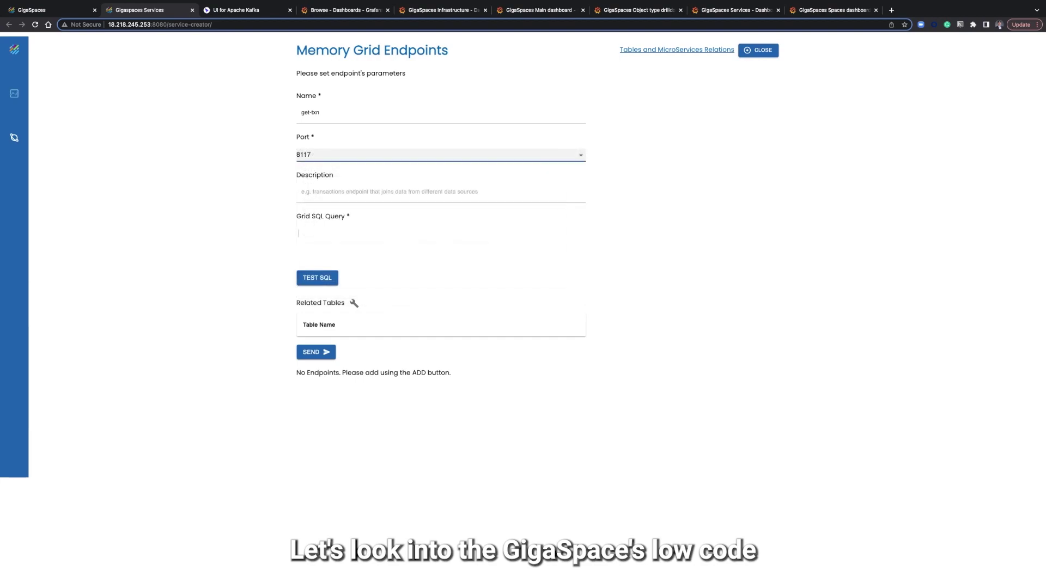
click(506, 197)
text(some)
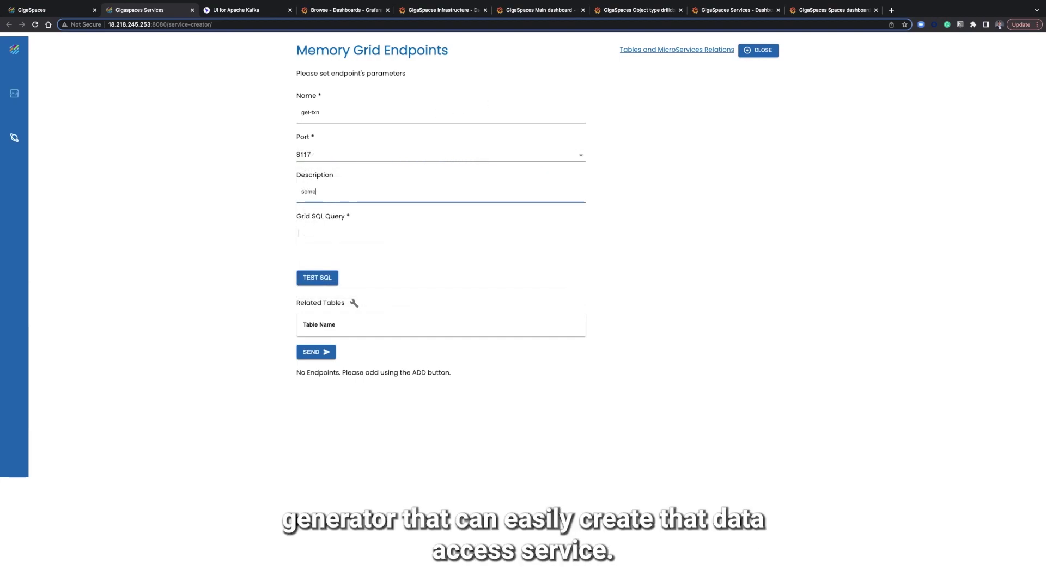
text(thing)
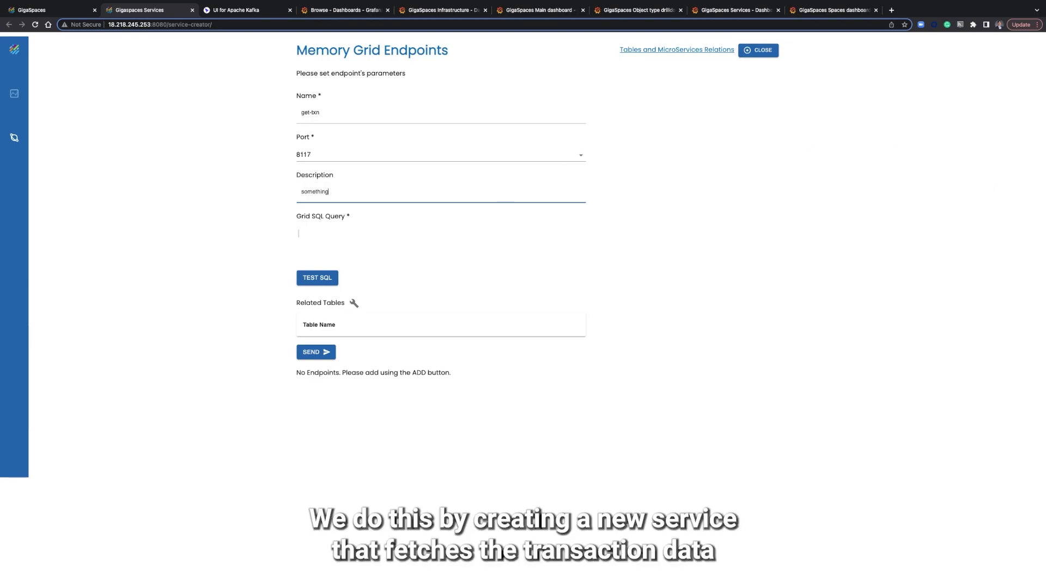
Step: Enter the Grid SQL query: select * from "gs.model.Account" a, "TransactionDoc" t where a.accountId=t.accountId and a.accountId=$a and t.accountId=$a
key(super+Tab)
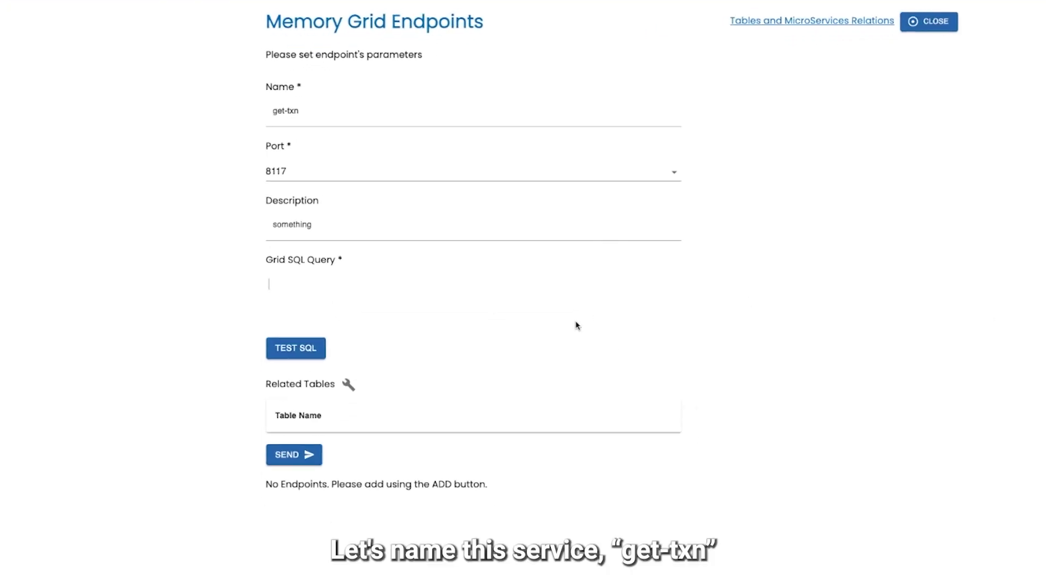
click(351, 316)
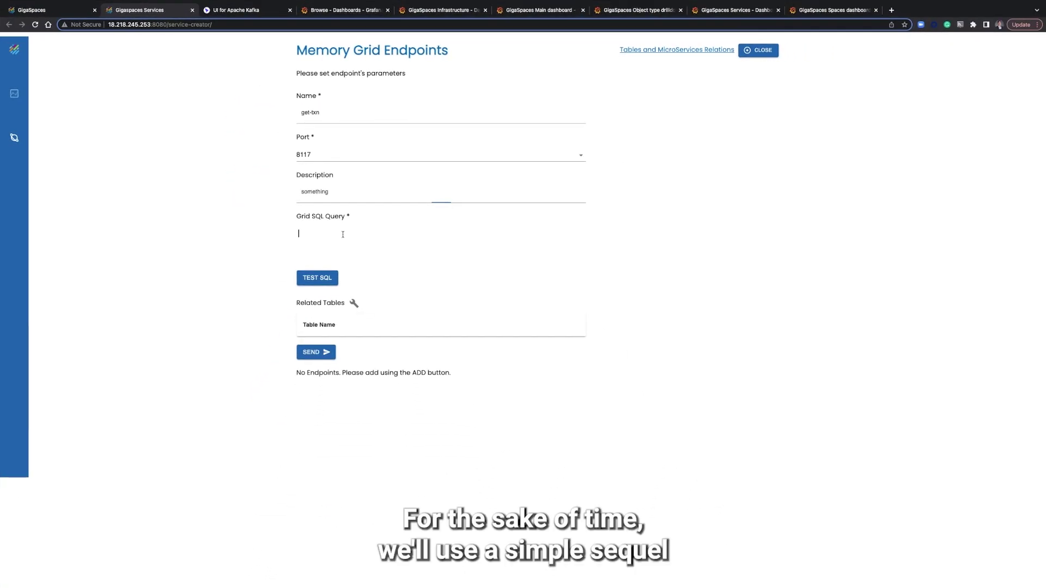
text(select * from "gs.model.Account" a, "TransactionDoc" t where a.accountId=t.accountId and a.accountId=$a and t.accountId=$a)
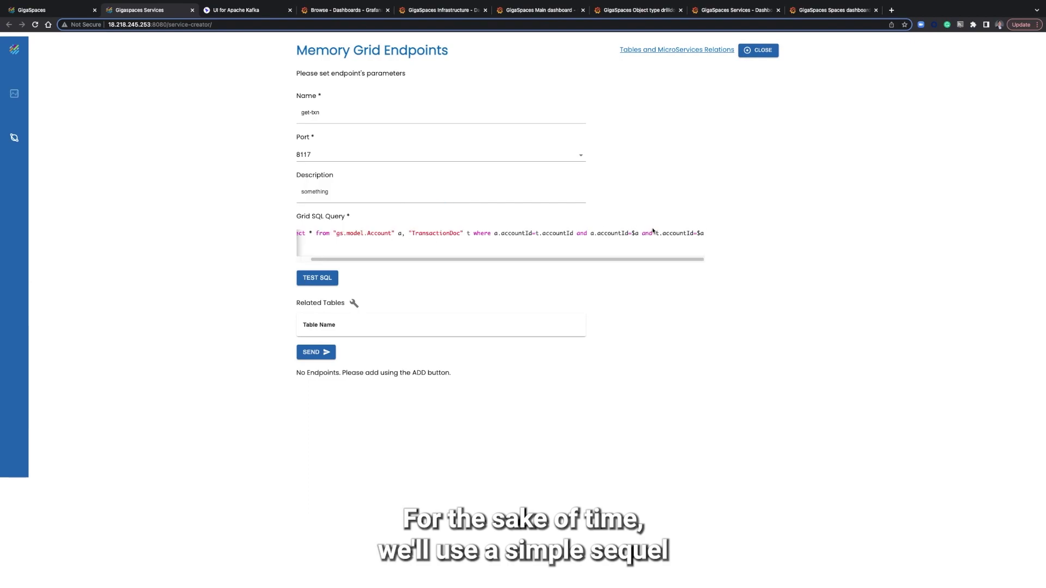
Step: Test the endpoint's SQL query with an existing account ID as $a, and submit the get-txn endpoint for deployment
click(317, 278)
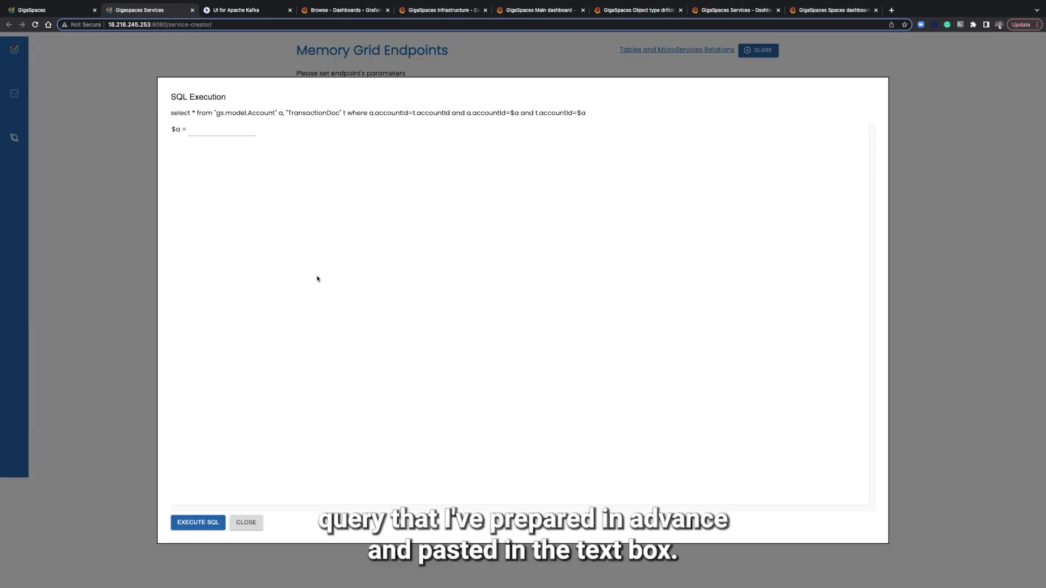
click(232, 132)
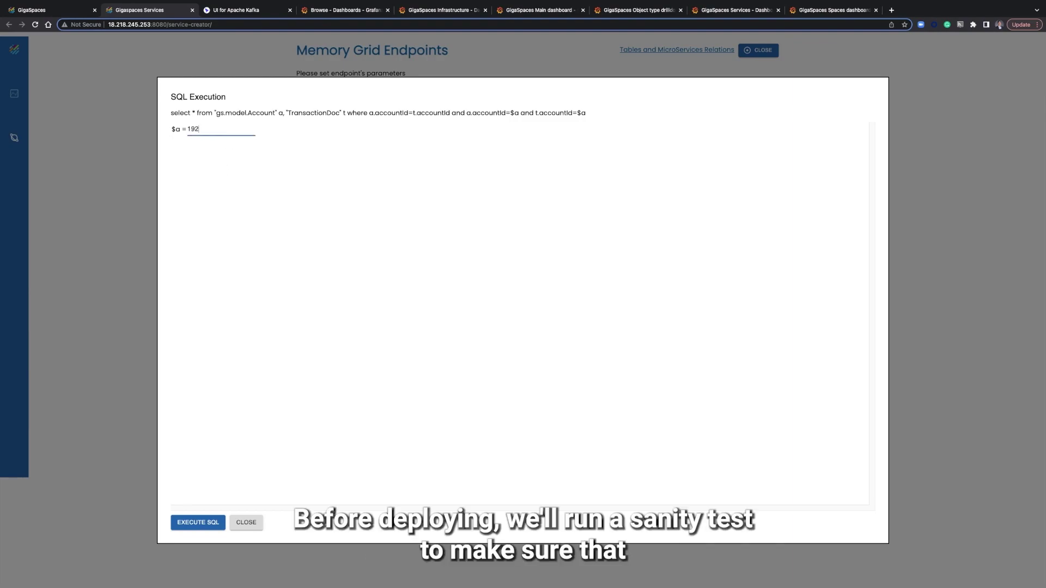
click(203, 522)
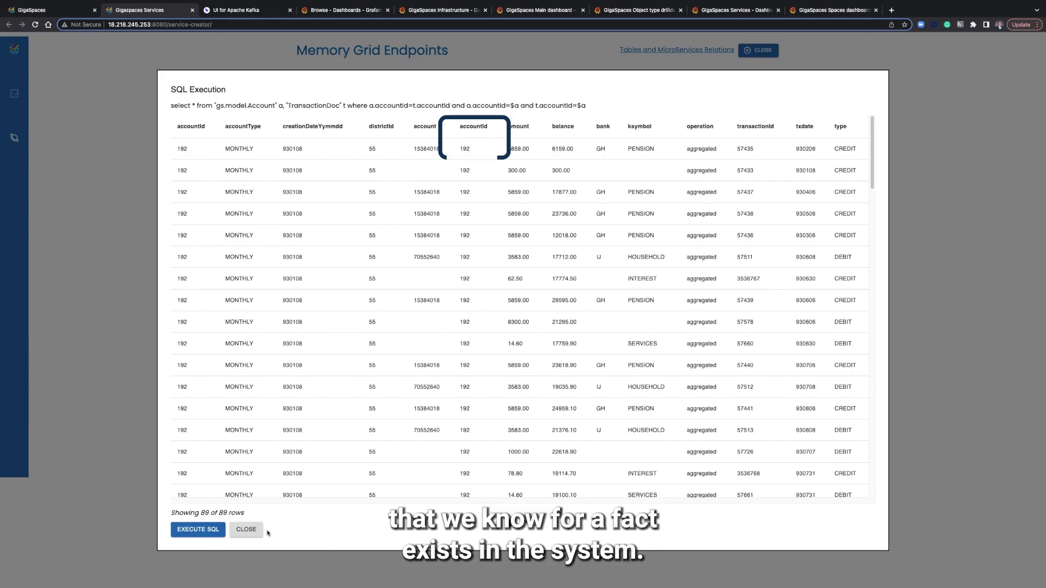
click(246, 530)
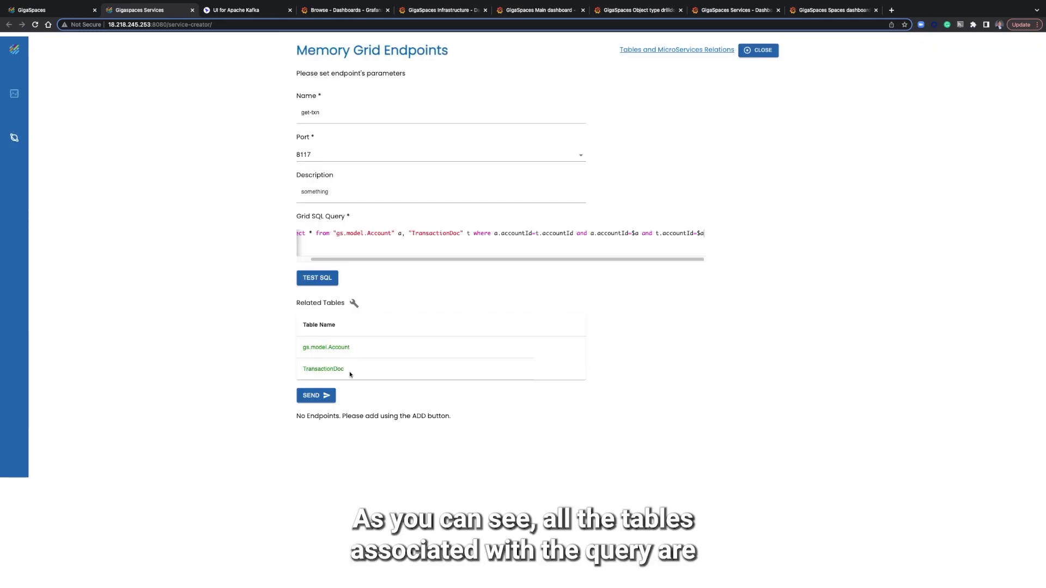
click(313, 395)
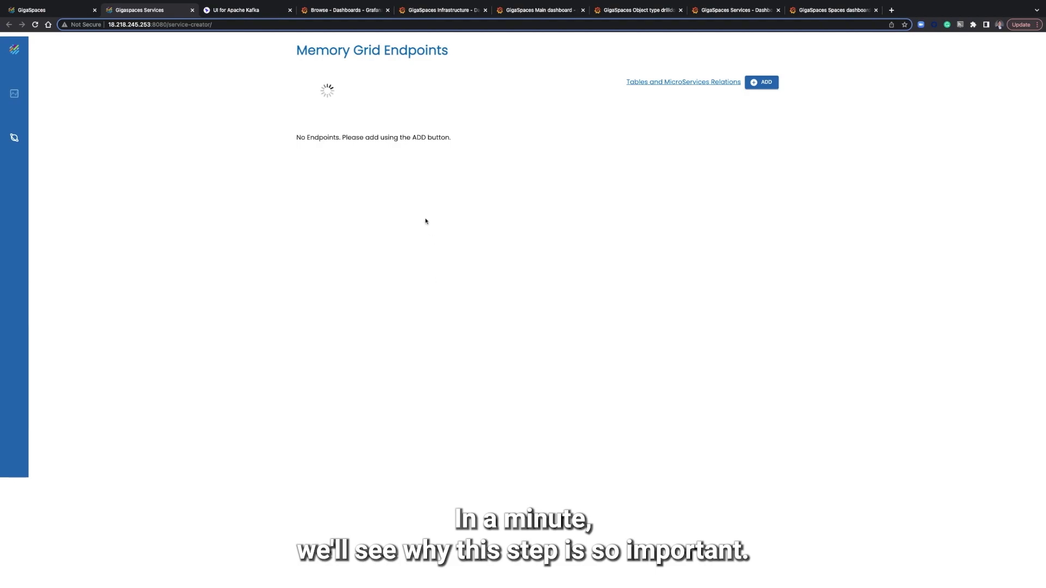
Step: Examine the service list in the GigaSpaces Services Overview for the new microservice, and return to the Memory Grid Endpoints page
click(45, 11)
click(14, 89)
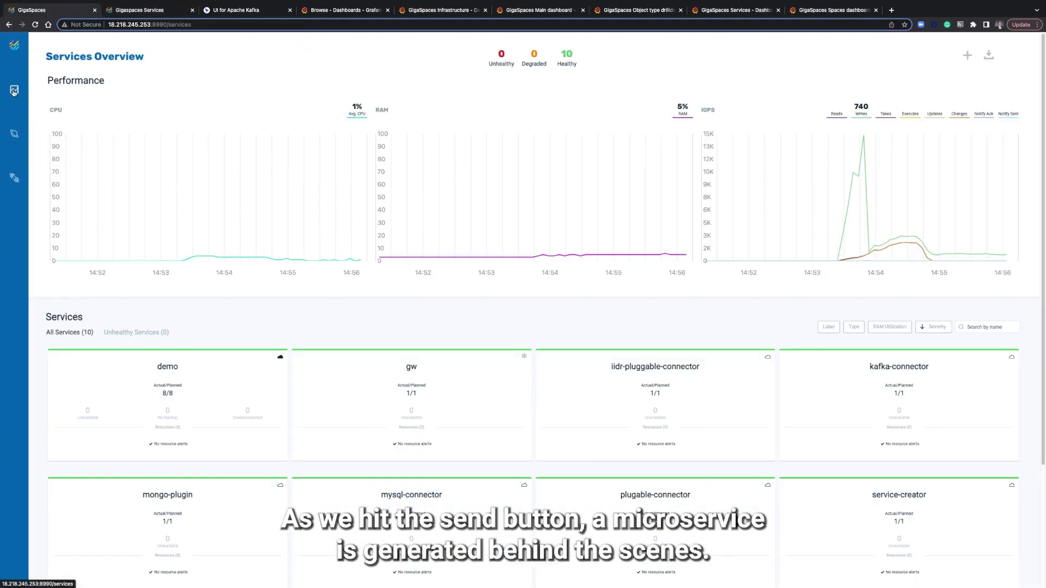
scroll(563, 349, down, 3)
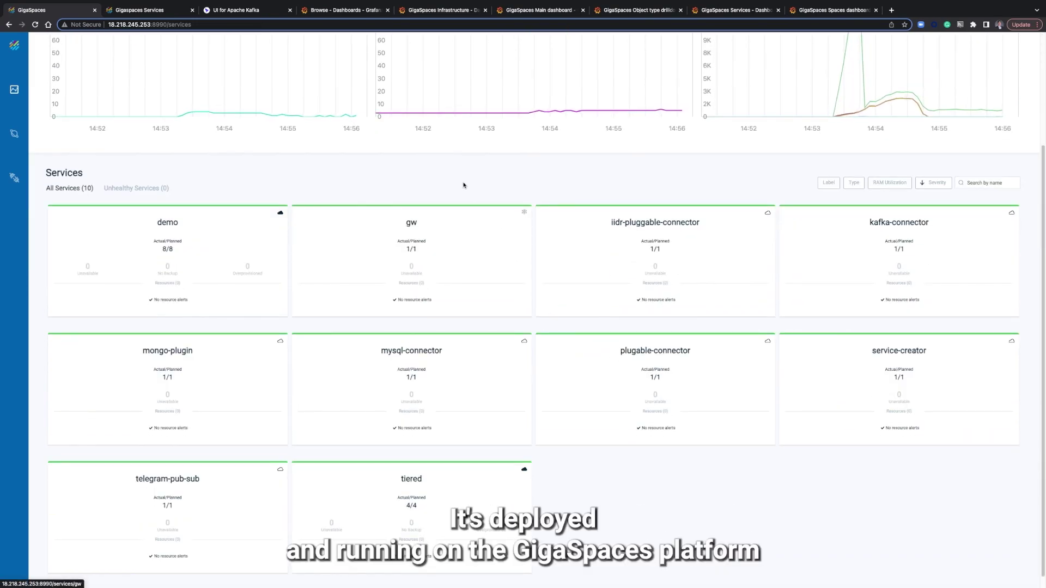
click(14, 90)
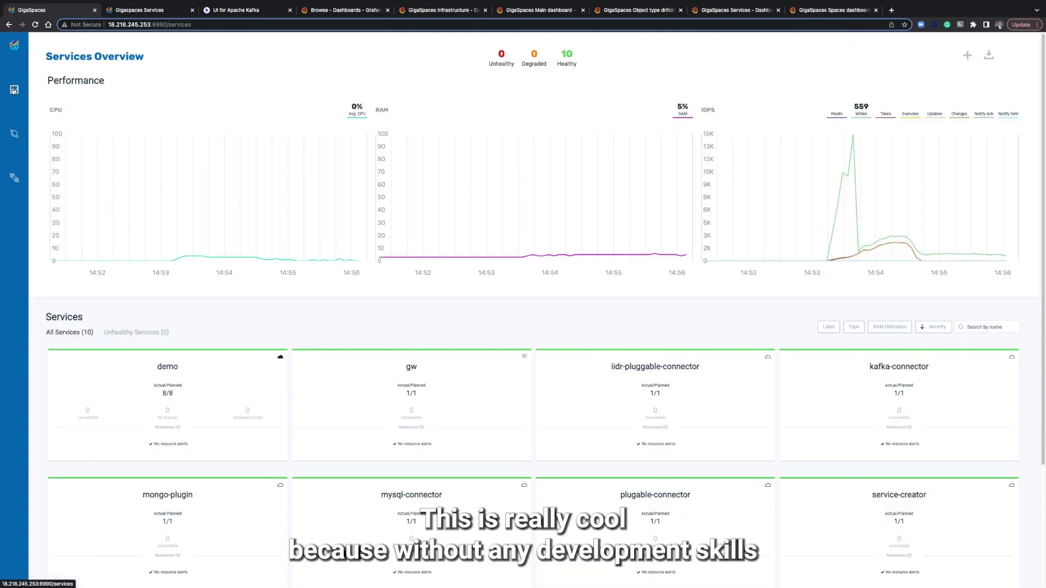
scroll(404, 329, down, 3)
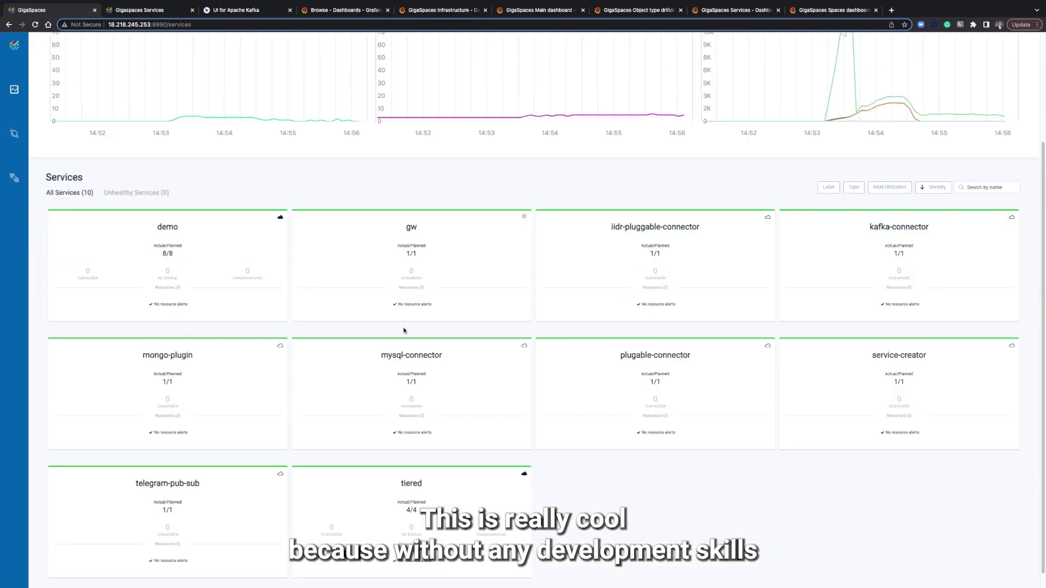
click(136, 12)
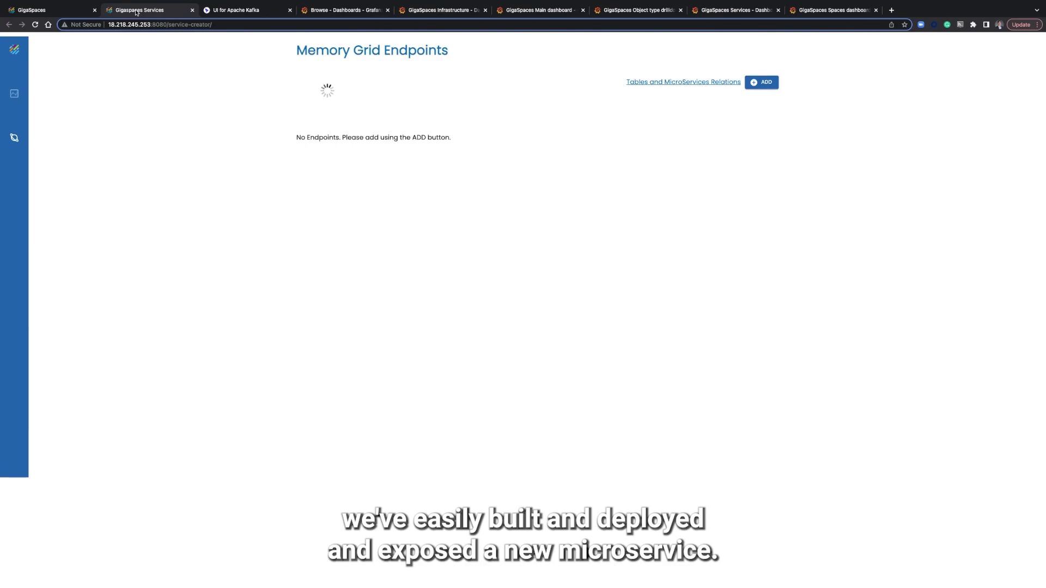
Step: Check the get-txn service in the GigaSpaces services list, and copy its endpoint URL from the Memory Grid Endpoints page
click(79, 15)
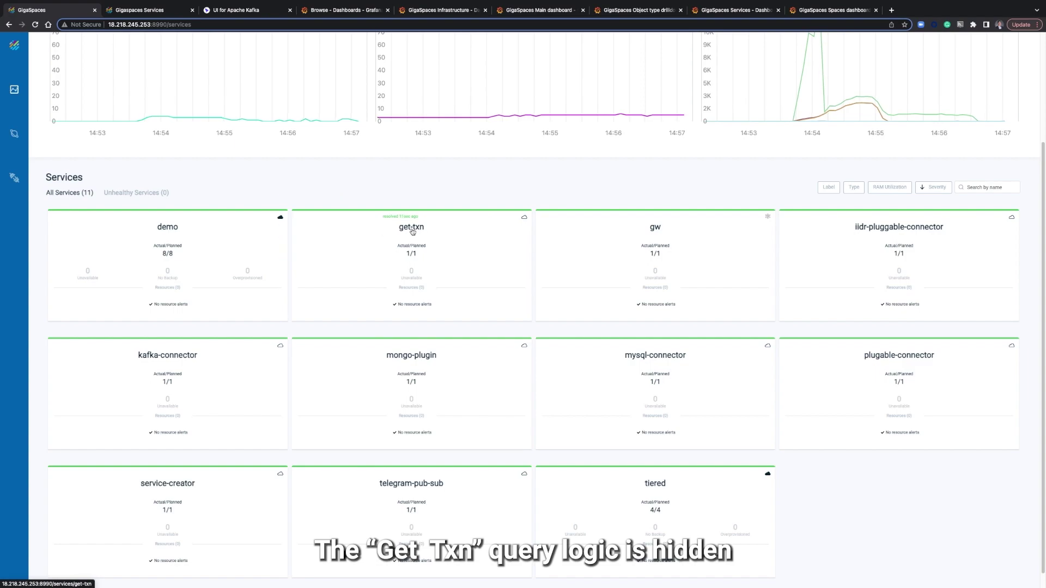
click(151, 9)
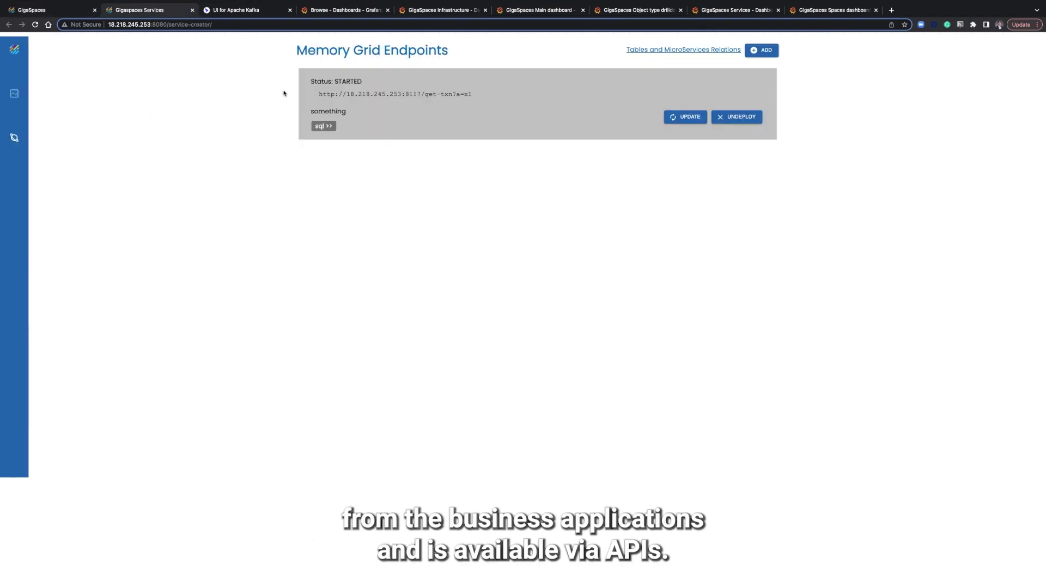
drag(319, 93, 465, 96)
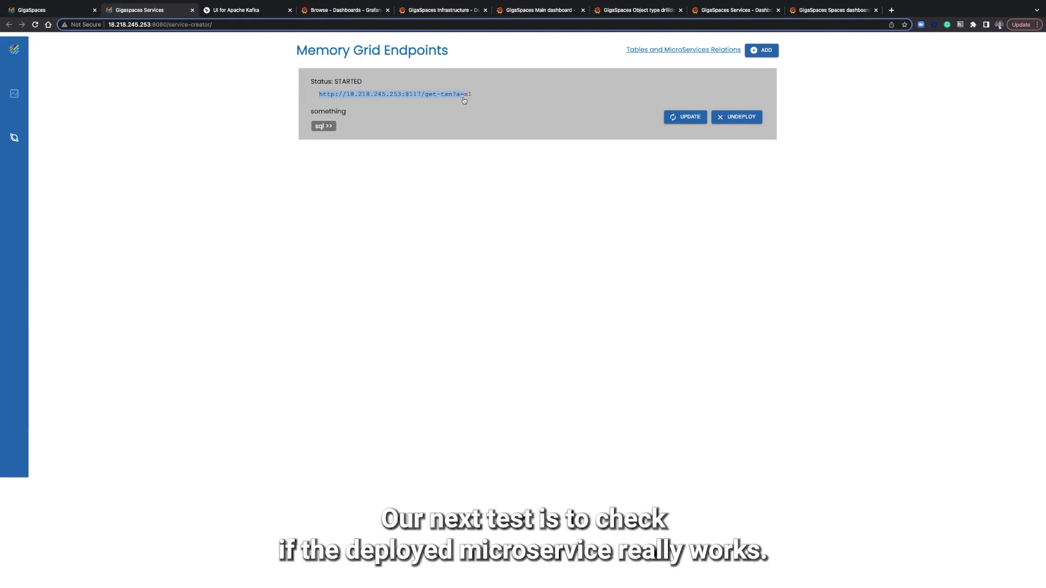
click(892, 10)
text(http://18.218.245.253:8117/get-txn?a=1)
text(92)
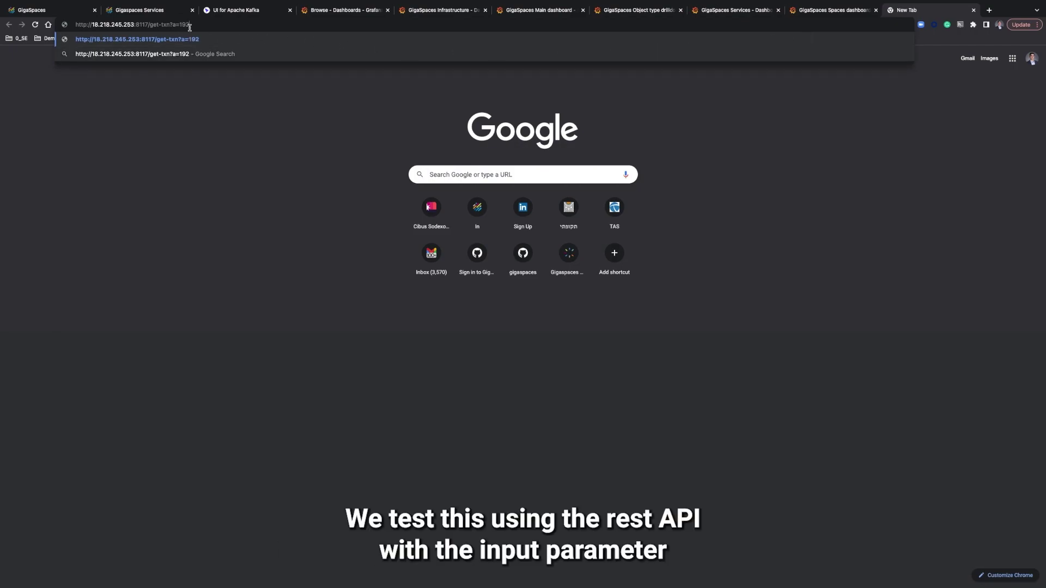
key(Return)
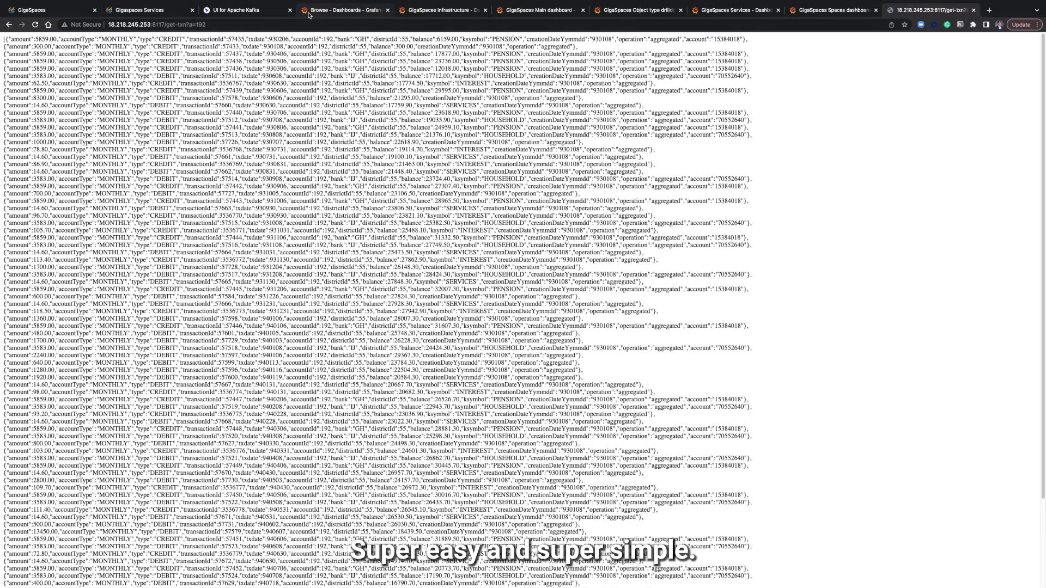
Step: View the Tables and MicroServices Relations by service, and examine which tables the get-txn microservice uses
click(148, 12)
click(681, 49)
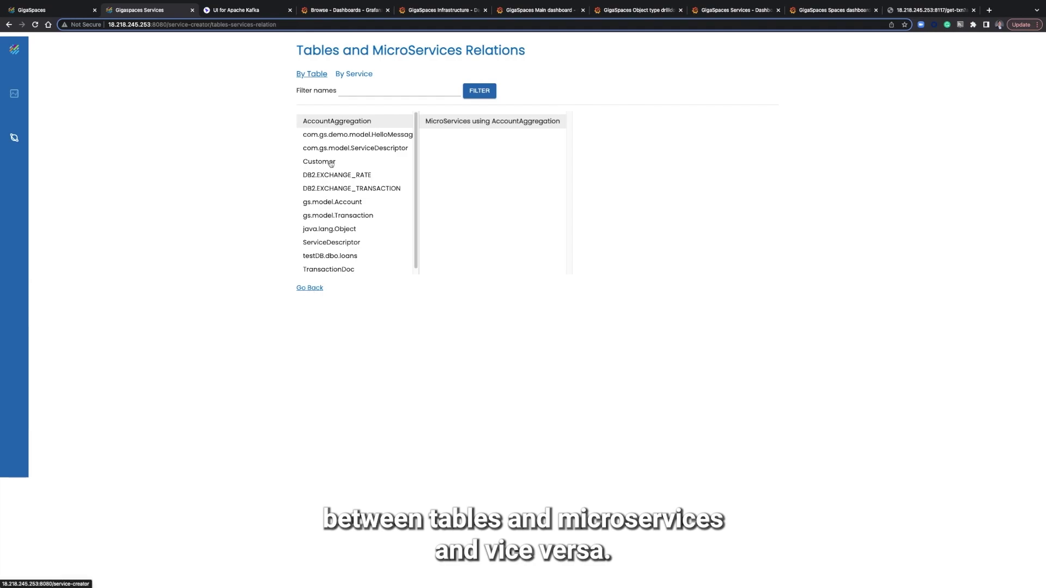
click(343, 75)
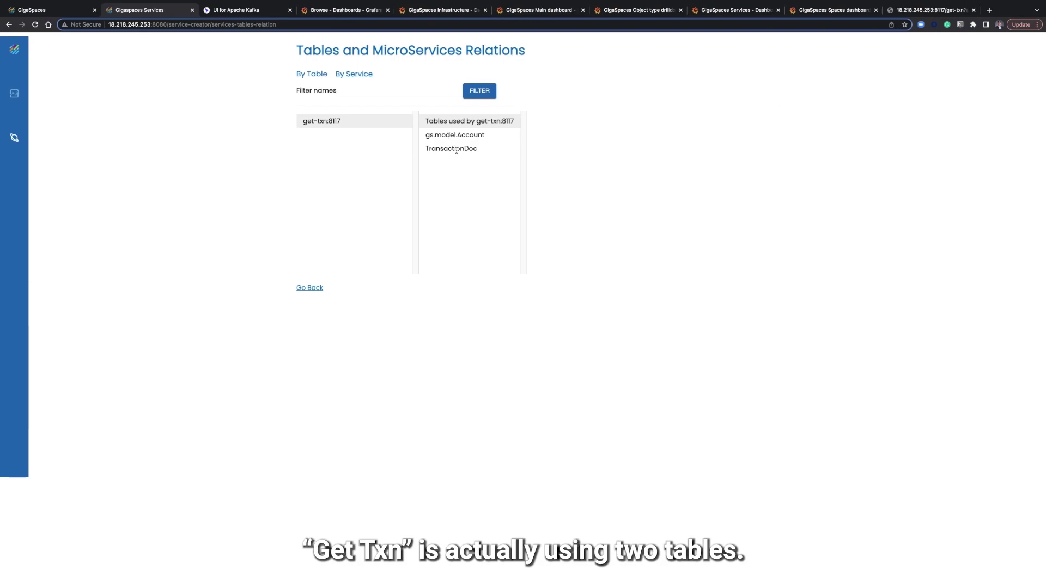
drag(451, 135, 500, 134)
drag(440, 148, 488, 150)
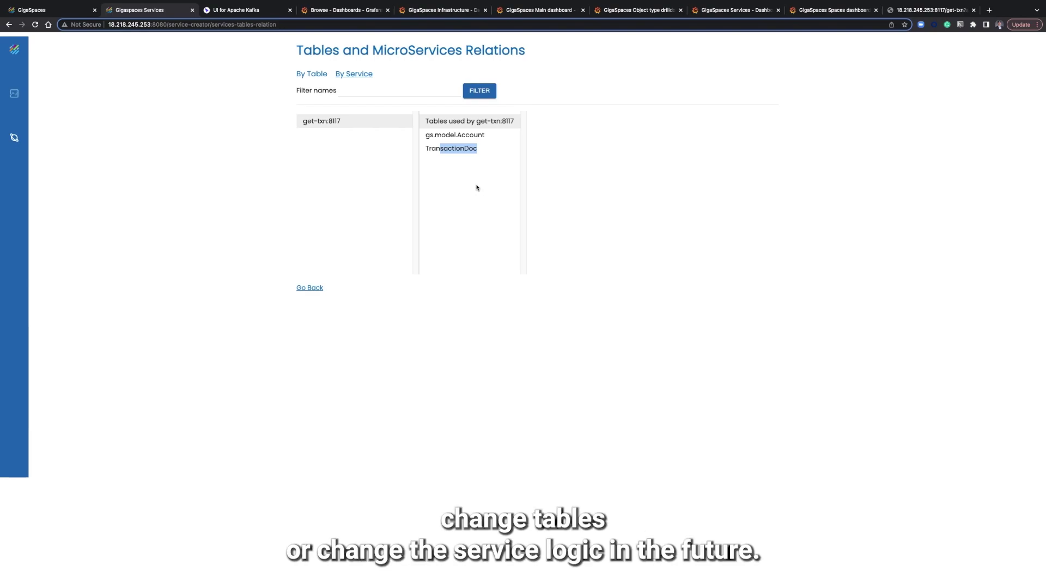
Step: View the relations by table, and check which microservices use the Customer and TransactionDoc tables
click(312, 75)
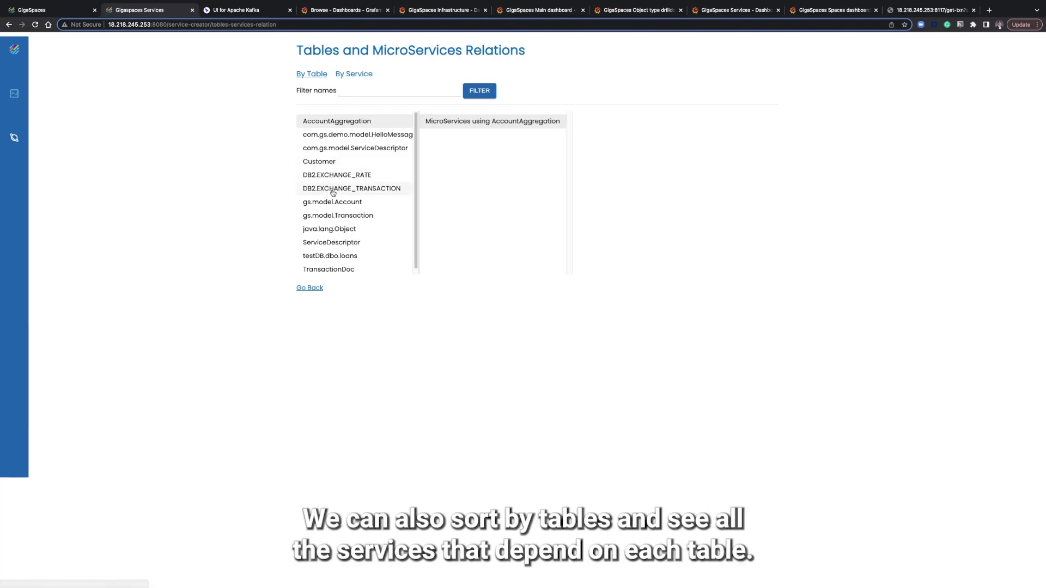
click(320, 162)
scroll(329, 186, down, 1)
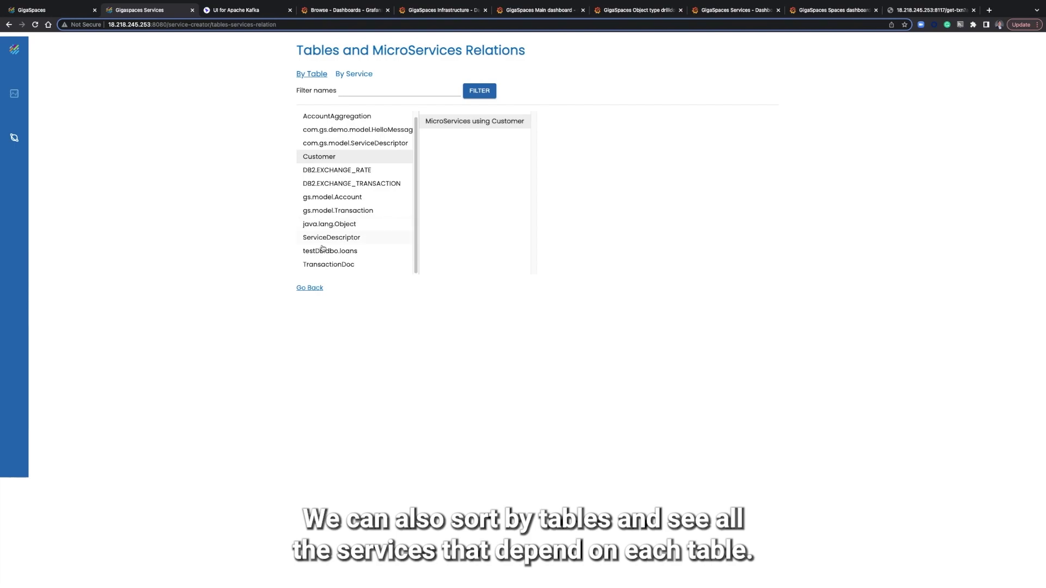
click(323, 266)
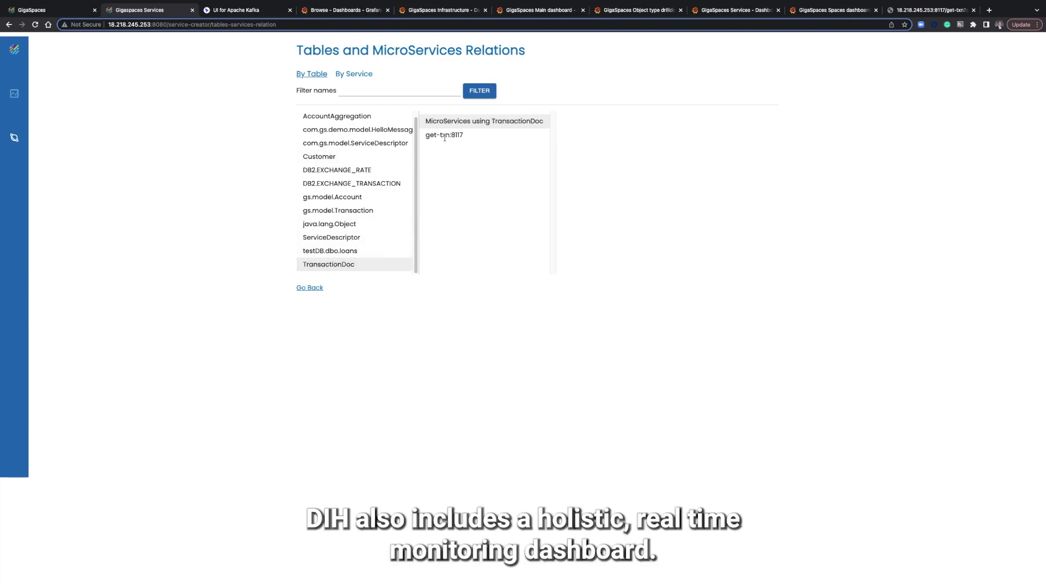
Step: Switch to Grafana and review the GigaSpaces Infrastructure, Main, Object type drilldown, Services and Spaces dashboards in turn
click(354, 11)
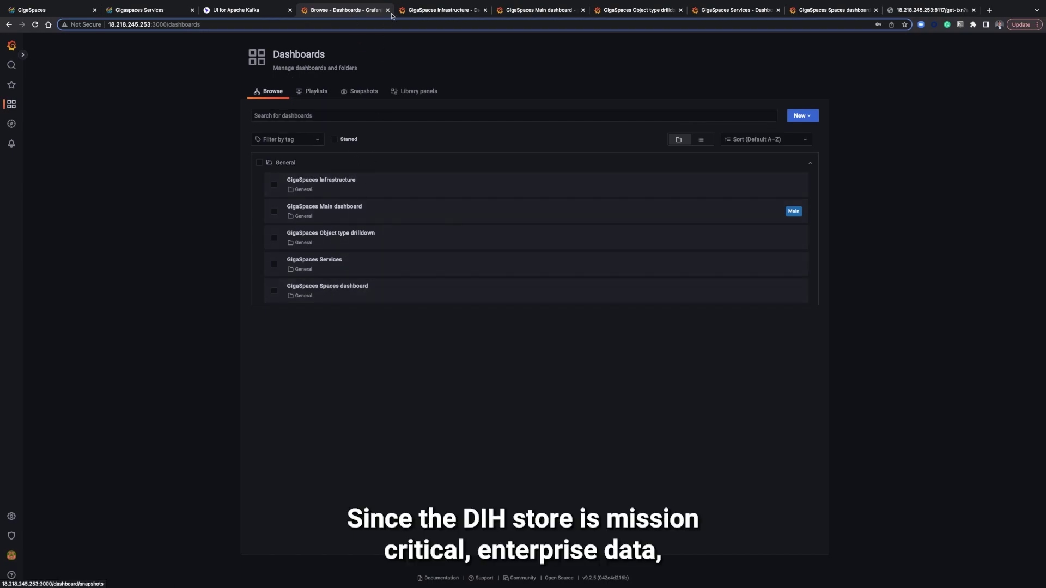
click(426, 11)
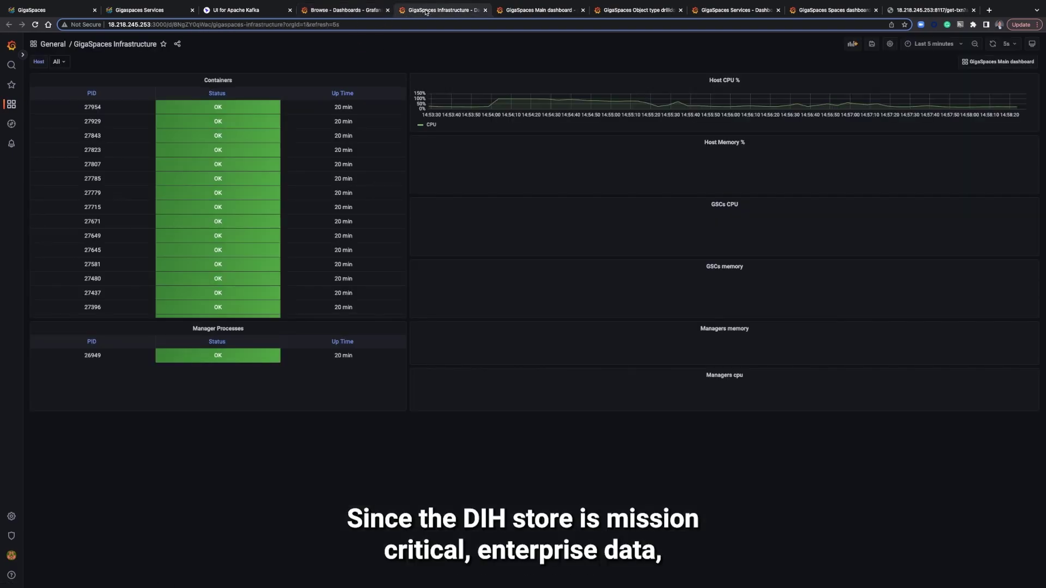
click(551, 11)
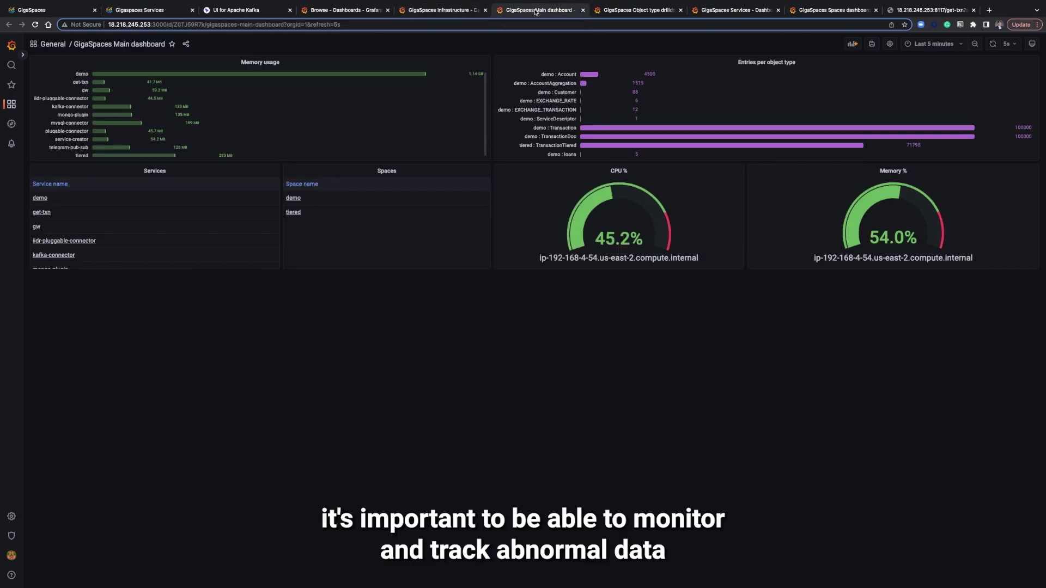
click(642, 11)
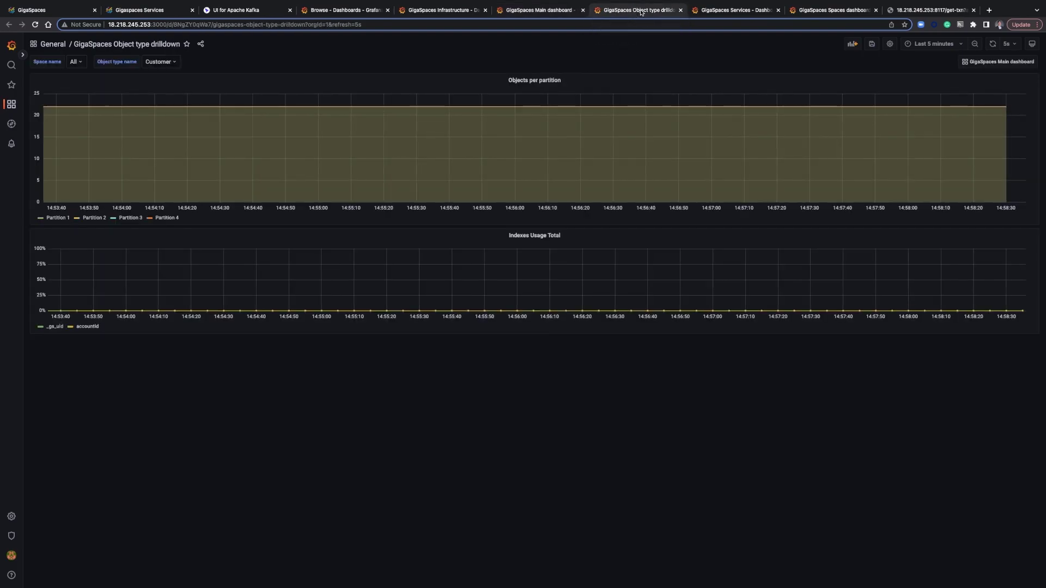
click(698, 12)
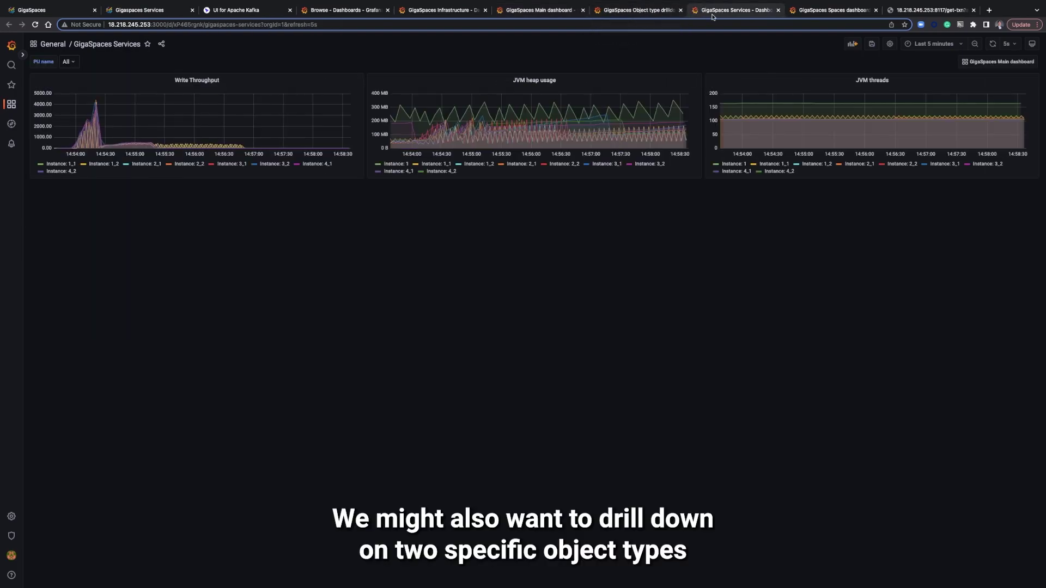
click(818, 11)
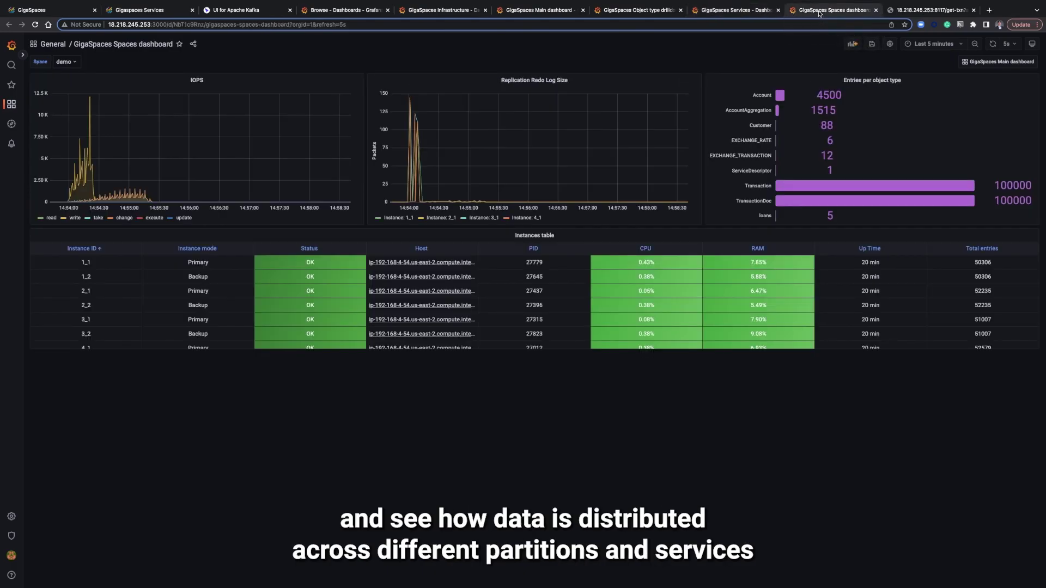